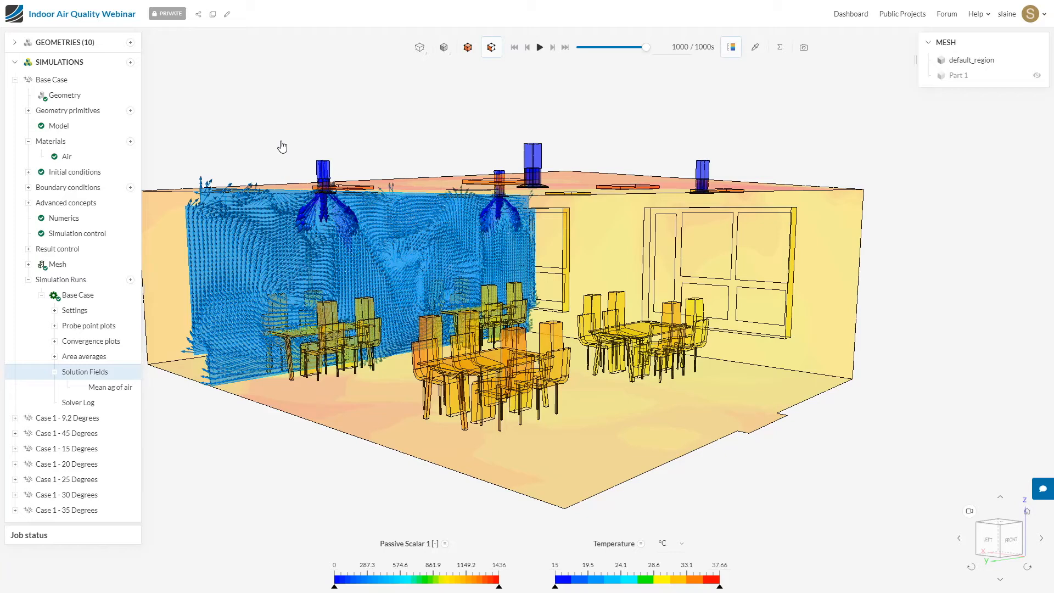
# Examine the vertical cutting plane's velocity vectors around the ceiling inlets, and restore Saved view 1.
pyautogui.scroll(5, 305, 195)
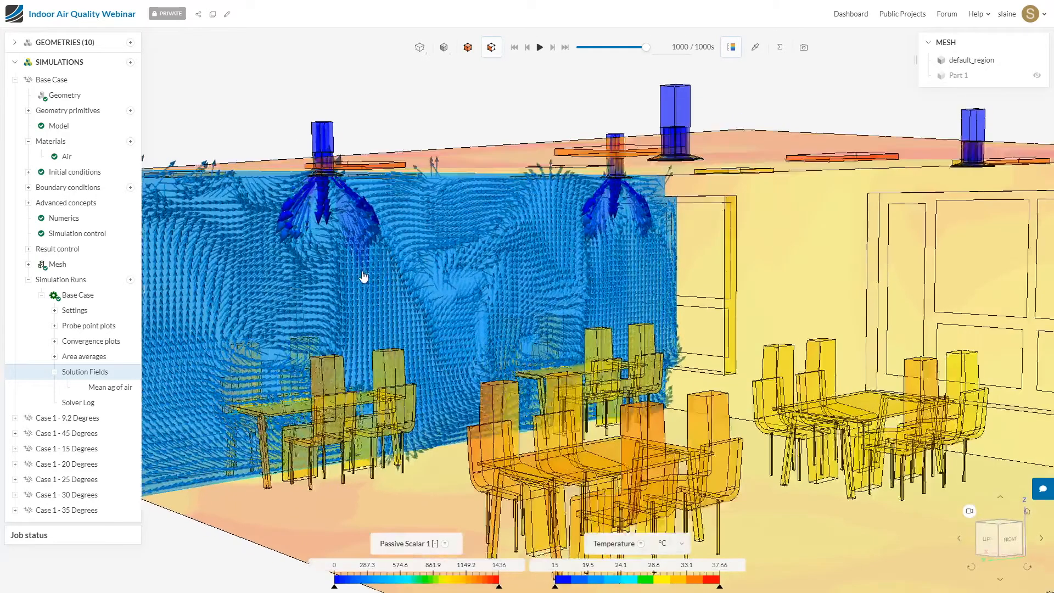
pyautogui.moveTo(364, 276); pyautogui.dragTo(270, 211)
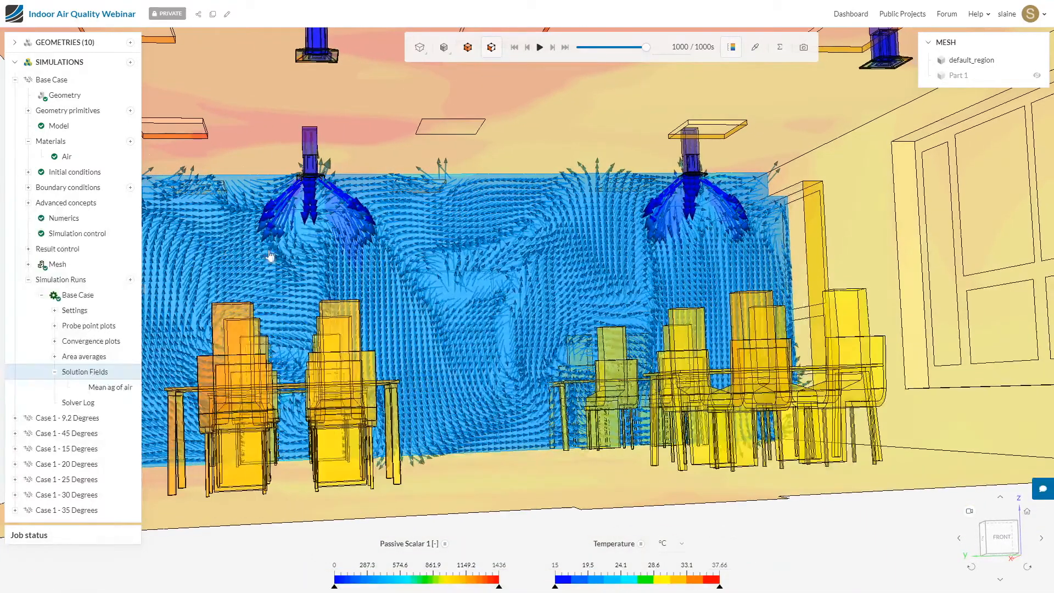
pyautogui.moveTo(589, 307); pyautogui.dragTo(522, 483)
pyautogui.scroll(-4, 532, 483)
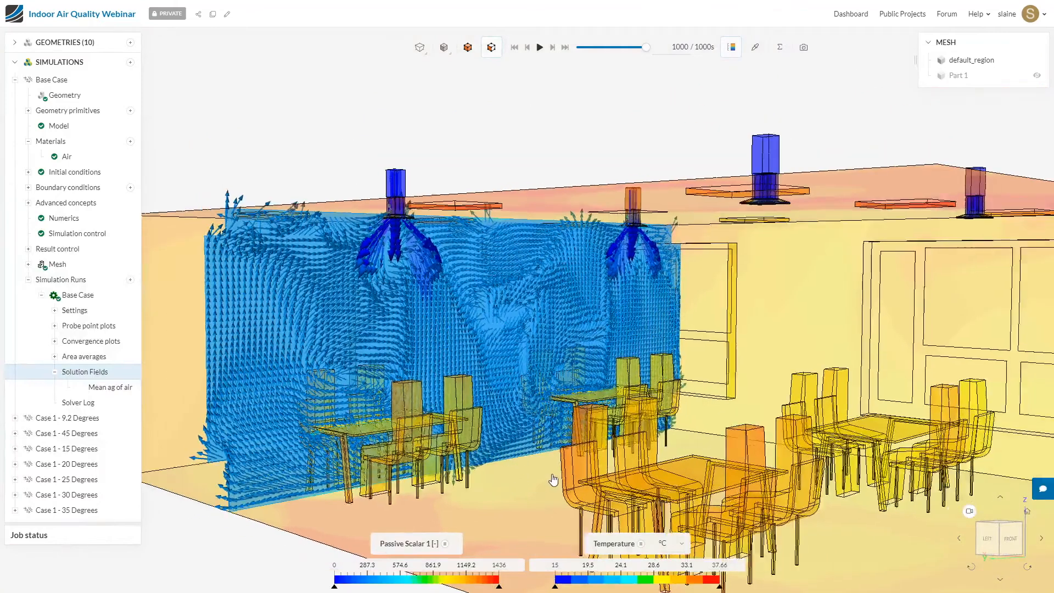
pyautogui.click(972, 513)
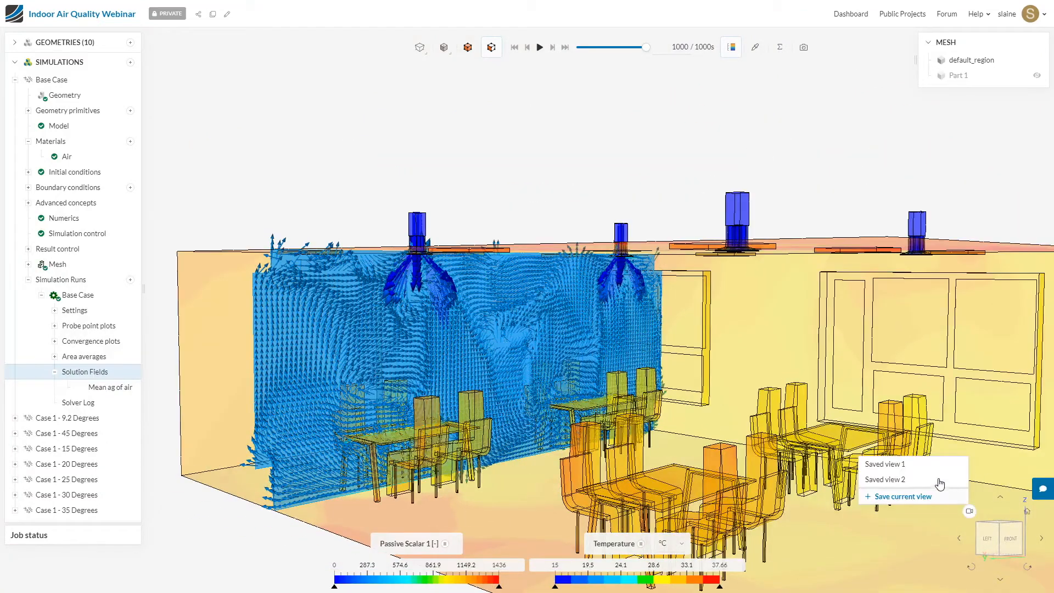
pyautogui.click(885, 464)
pyautogui.moveTo(633, 322); pyautogui.dragTo(689, 296)
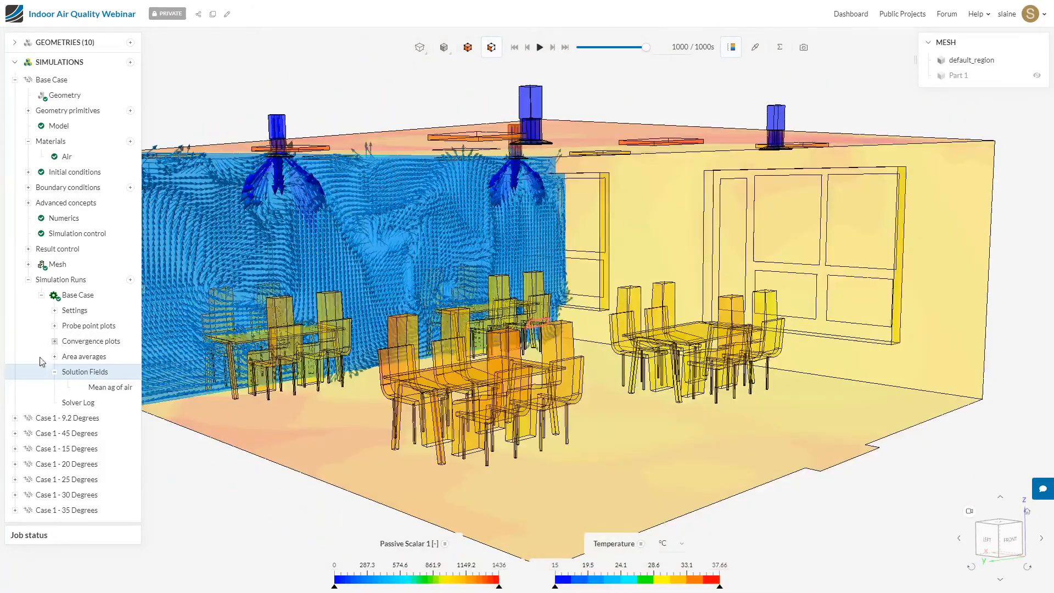
# Hide Cutting Plane 1 and enable Cutting Plane 2 in the Base Case solution fields, with its position coordinates expanded.
pyautogui.click(76, 374)
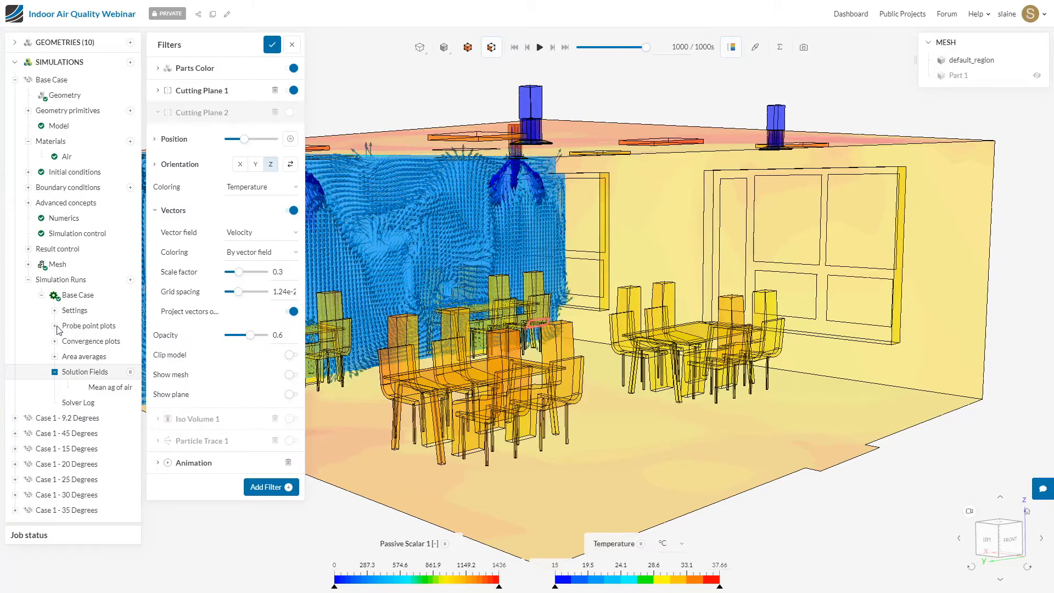
pyautogui.click(294, 91)
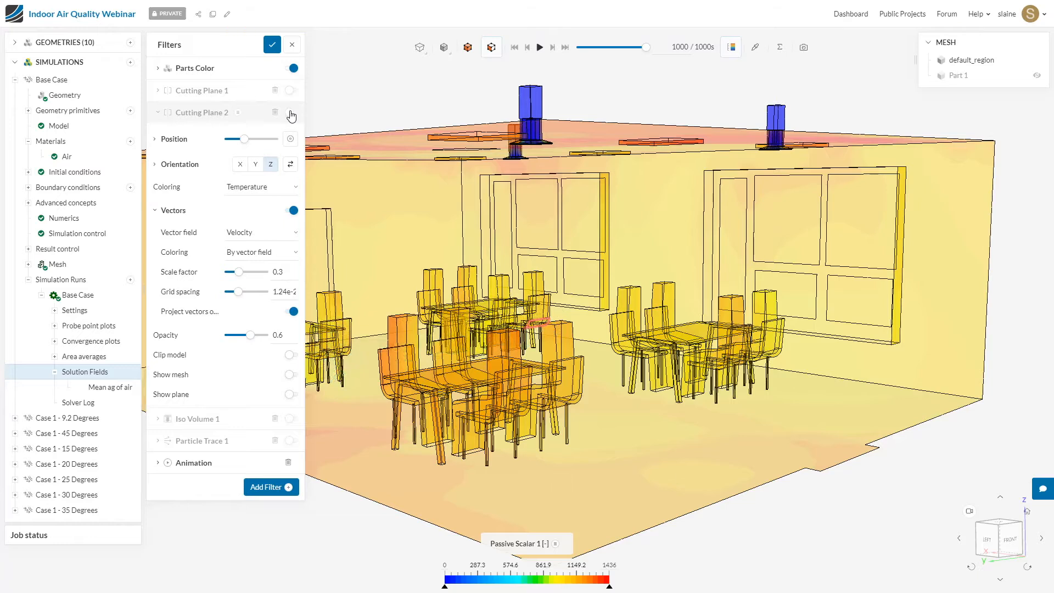
pyautogui.click(292, 113)
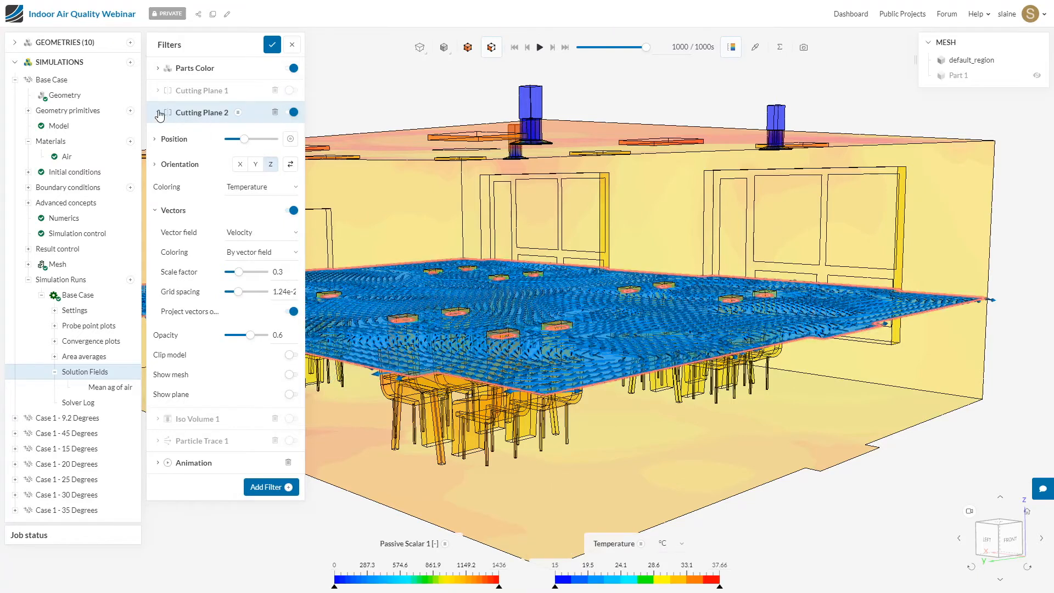
pyautogui.click(164, 113)
pyautogui.click(159, 113)
pyautogui.click(156, 139)
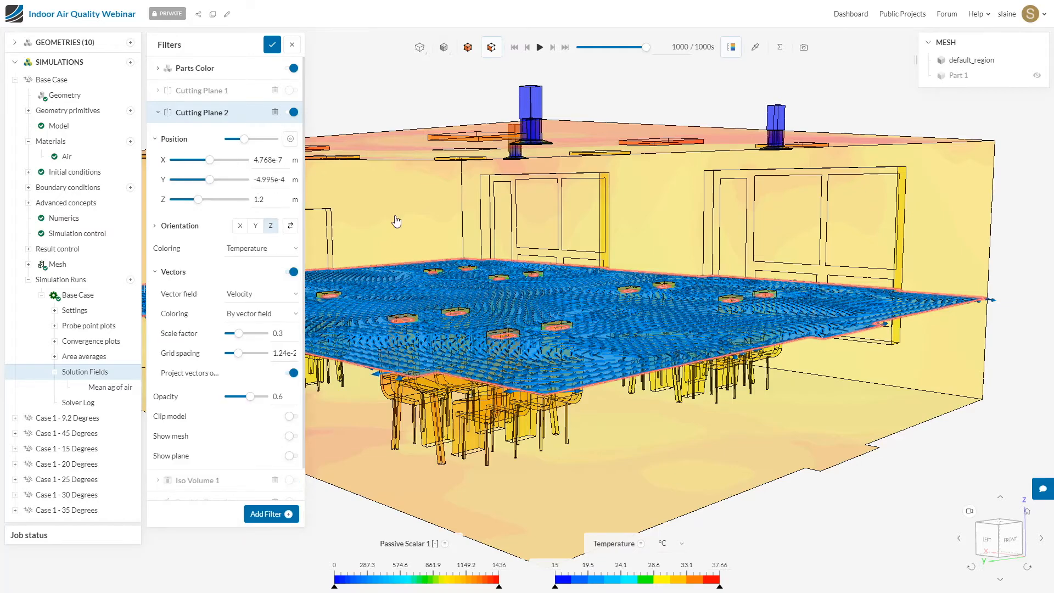
# Inspect the horizontal cutting plane and show its temperature statistics.
pyautogui.scroll(6, 688, 384)
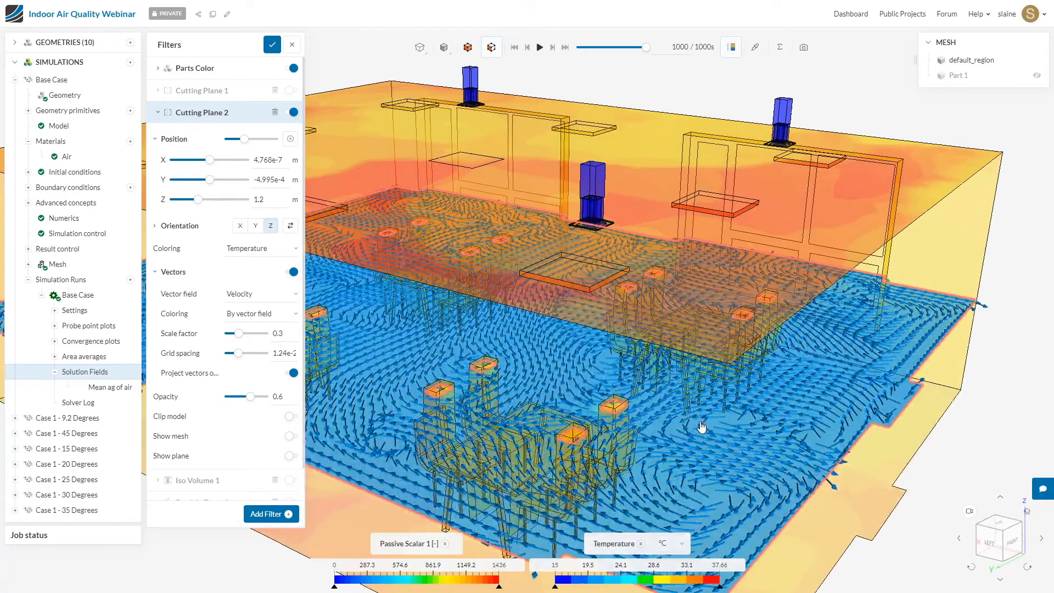
pyautogui.scroll(3, 701, 424)
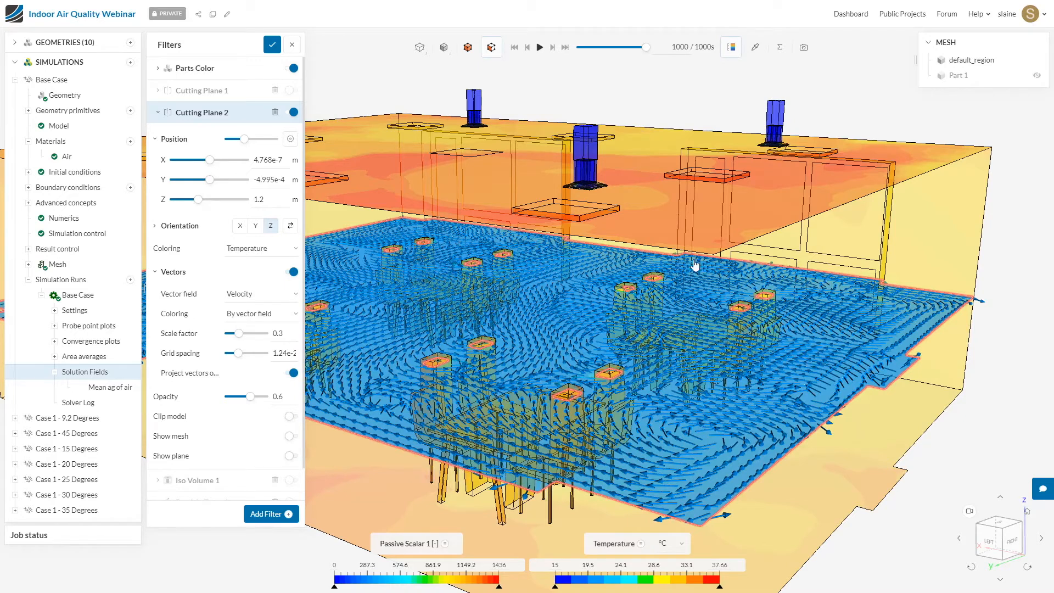
pyautogui.click(780, 48)
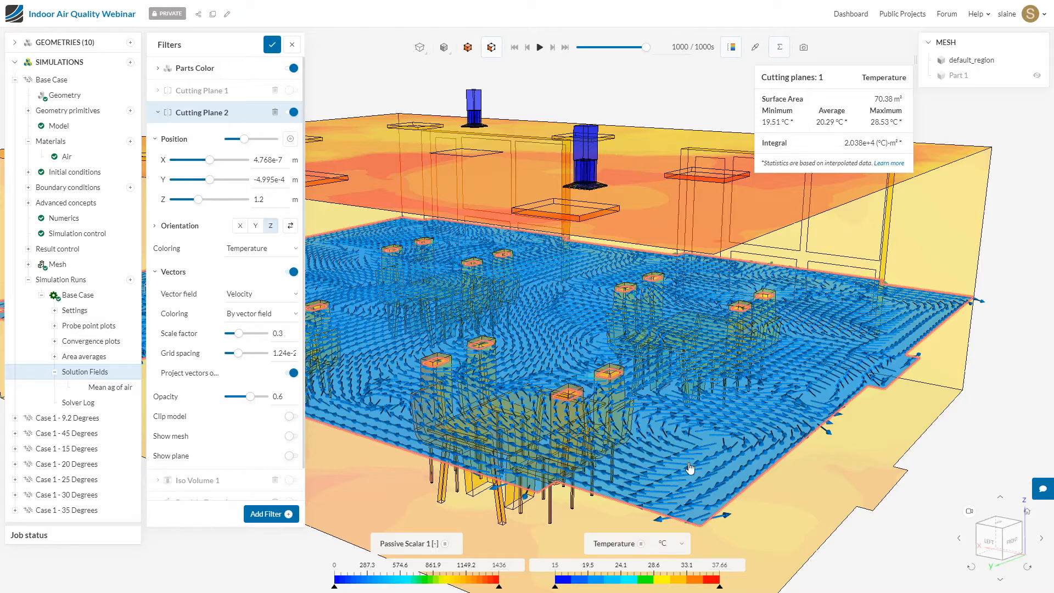
# Color Cutting Plane 2 by Predicted Mean Vote and set its color scale range from -2 to 2.
pyautogui.click(641, 544)
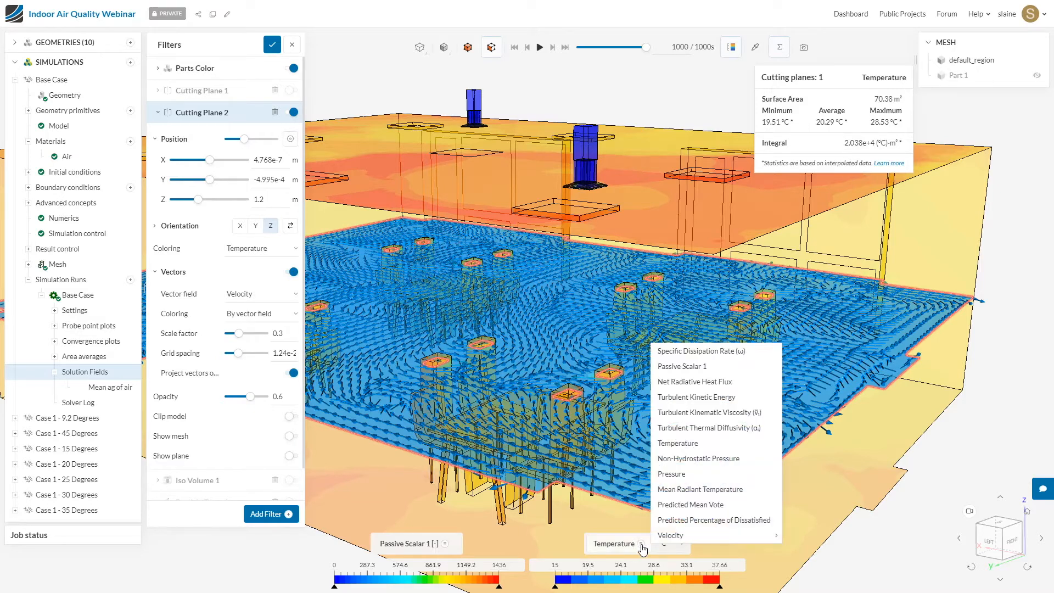
pyautogui.click(690, 504)
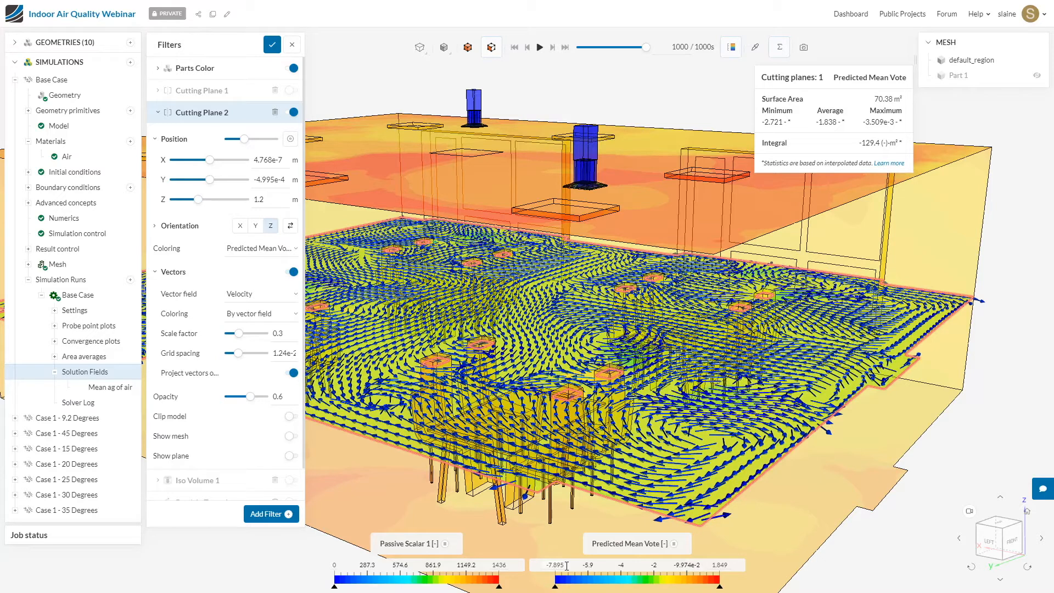
pyautogui.press('BackSpace')
pyautogui.press('Tab')
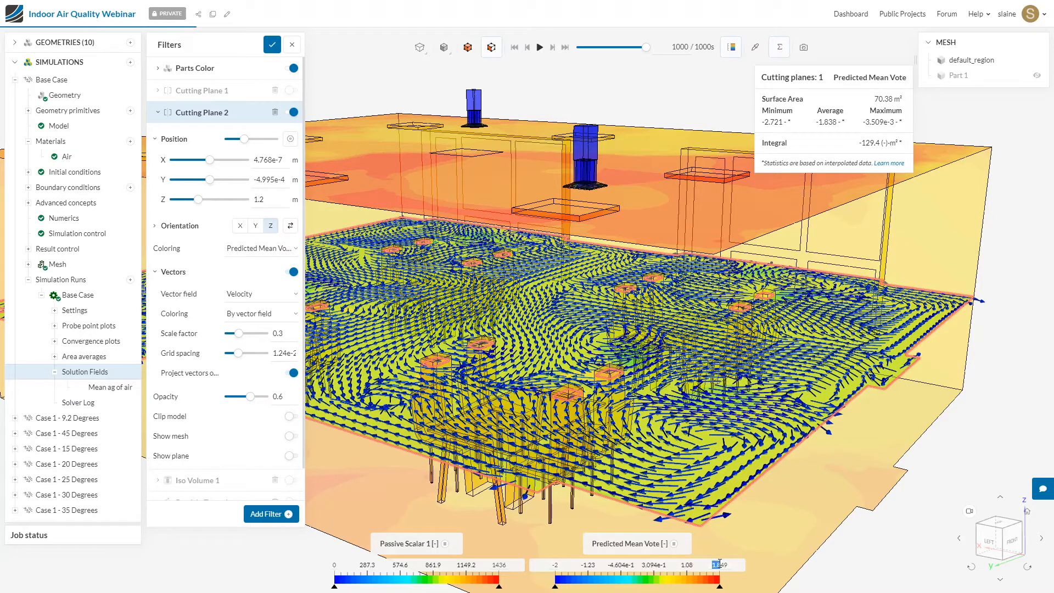
pyautogui.moveTo(727, 564); pyautogui.dragTo(709, 572)
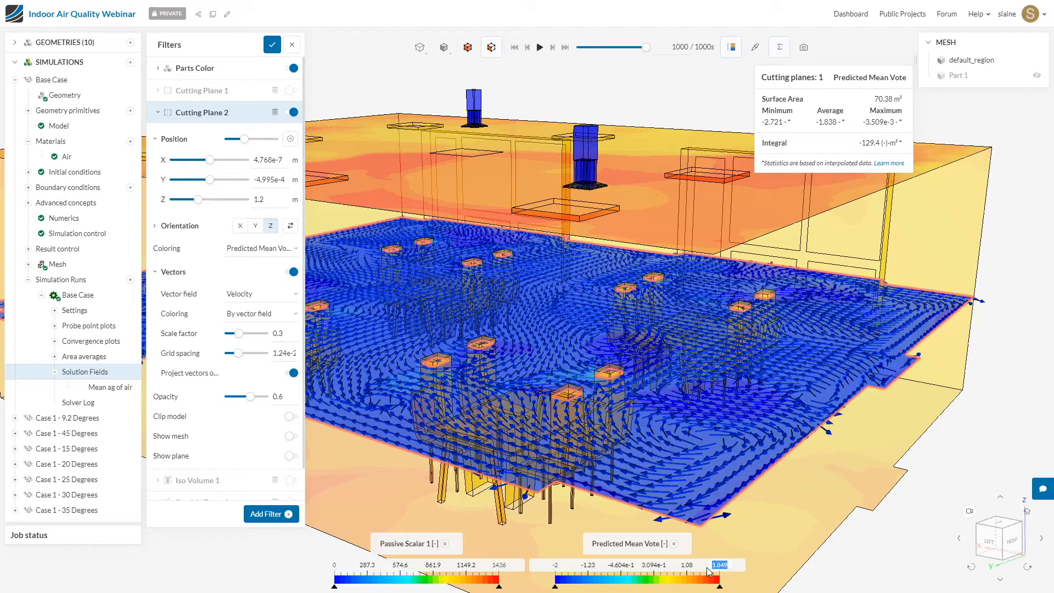
pyautogui.write('2')
pyautogui.press('Return')
pyautogui.moveTo(873, 473); pyautogui.dragTo(840, 465)
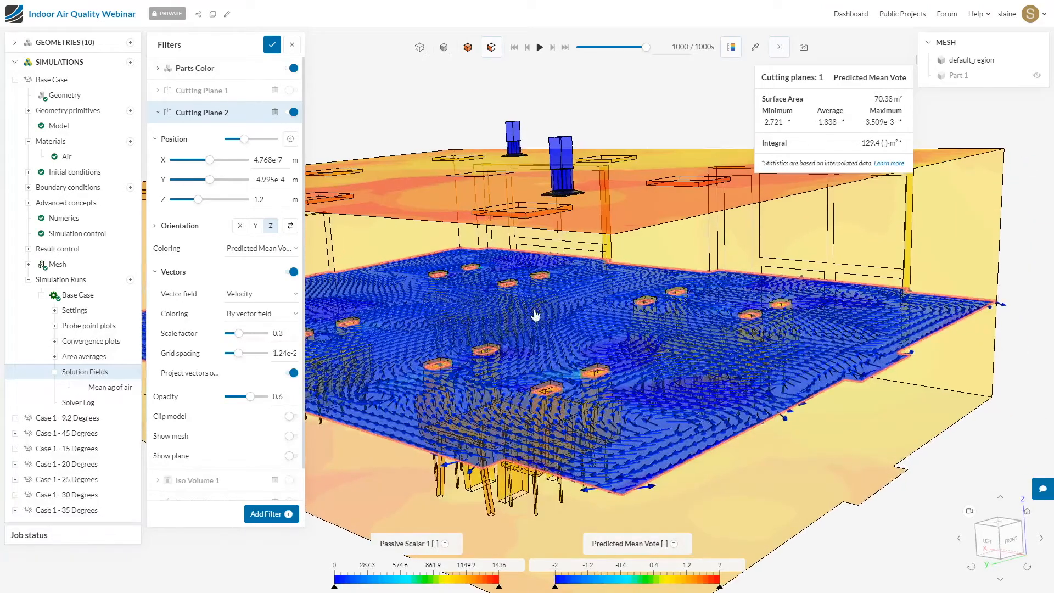
# Color Cutting Plane 2 by Passive Scalar 1 and check the average value in its statistics.
pyautogui.click(645, 548)
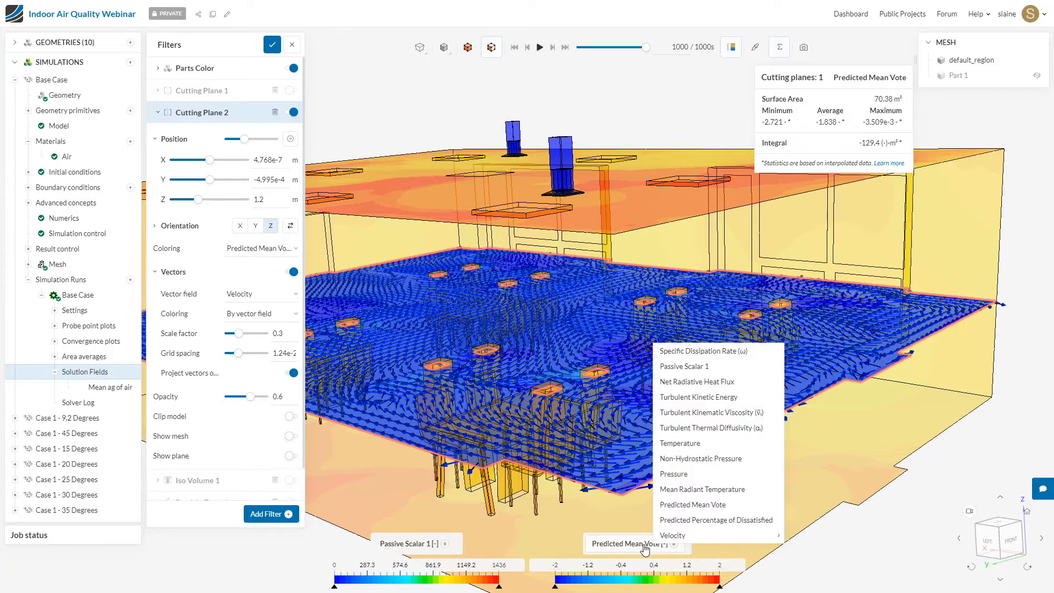
pyautogui.click(673, 367)
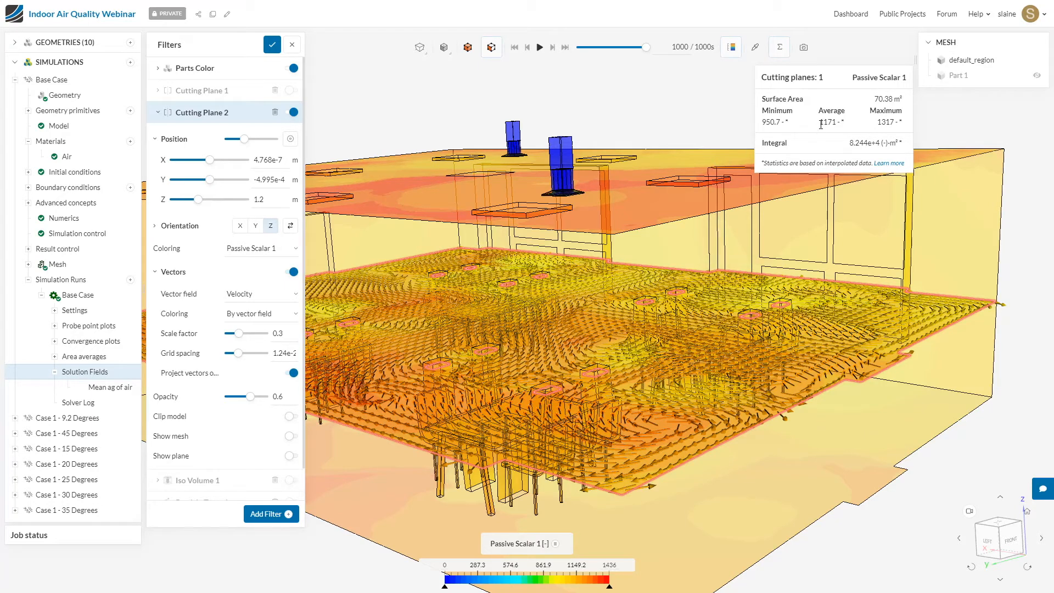
pyautogui.moveTo(829, 126); pyautogui.dragTo(839, 122)
pyautogui.moveTo(739, 484)
pyautogui.mouseDown()
pyautogui.moveTo(740, 447)
pyautogui.moveTo(735, 481)
pyautogui.mouseUp()
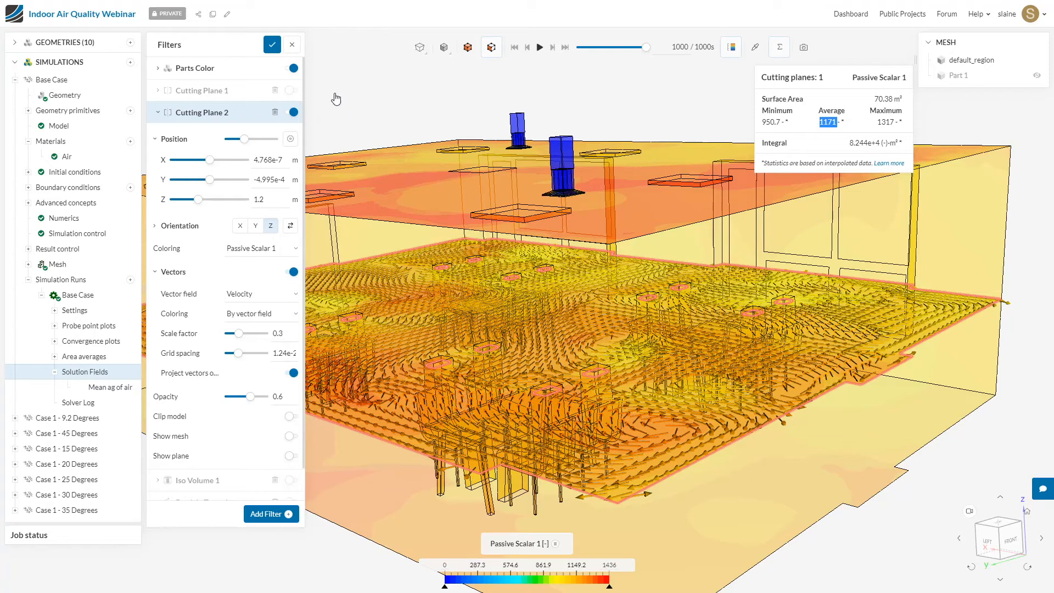
# View the Outlet average plot of T1 for the Base Case run and read the values near the end of the curve.
pyautogui.click(272, 45)
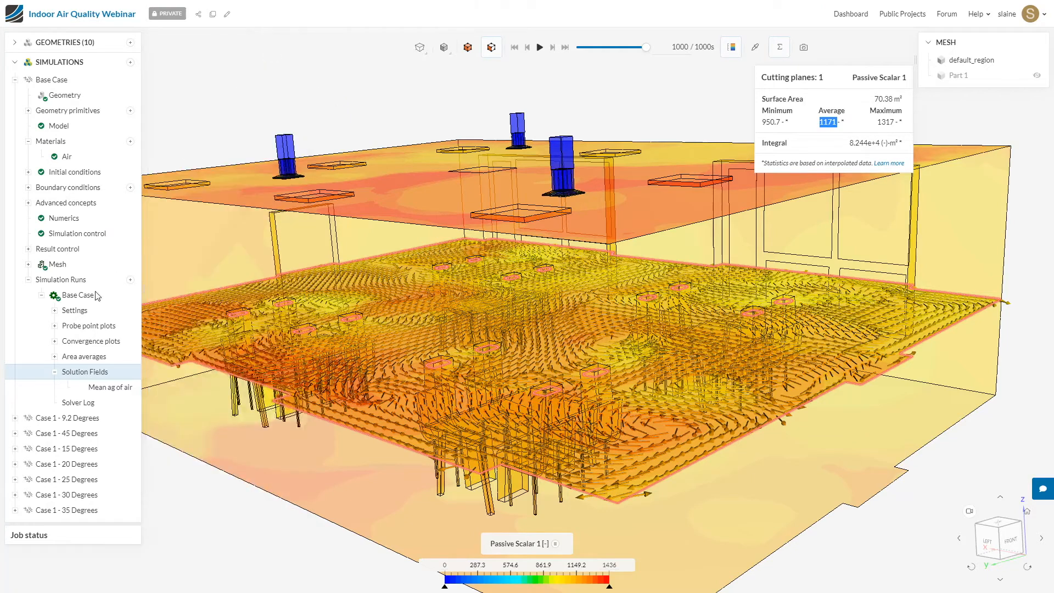
pyautogui.click(84, 358)
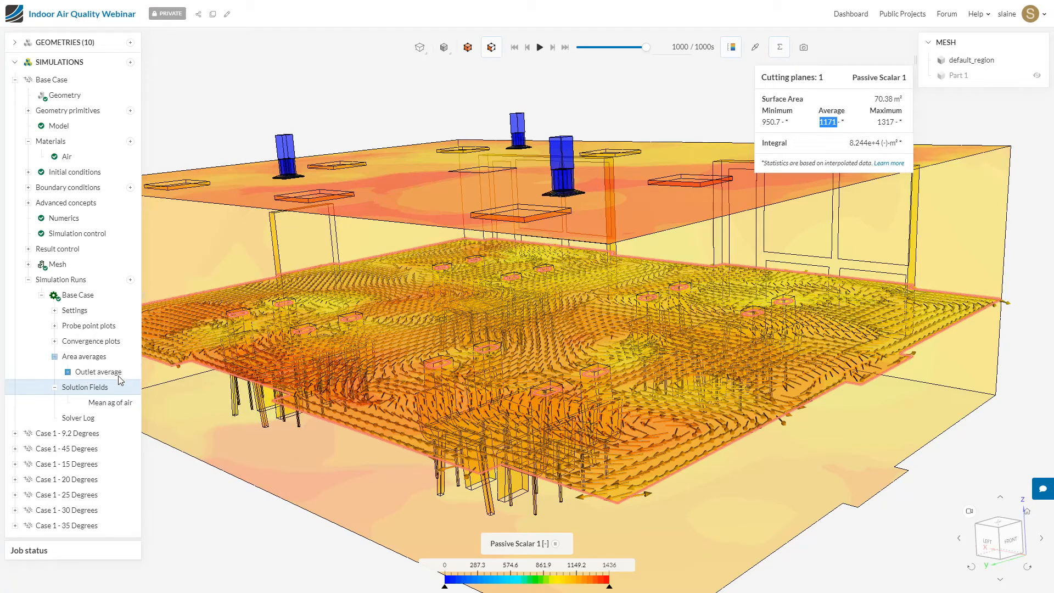
pyautogui.click(117, 375)
pyautogui.click(122, 497)
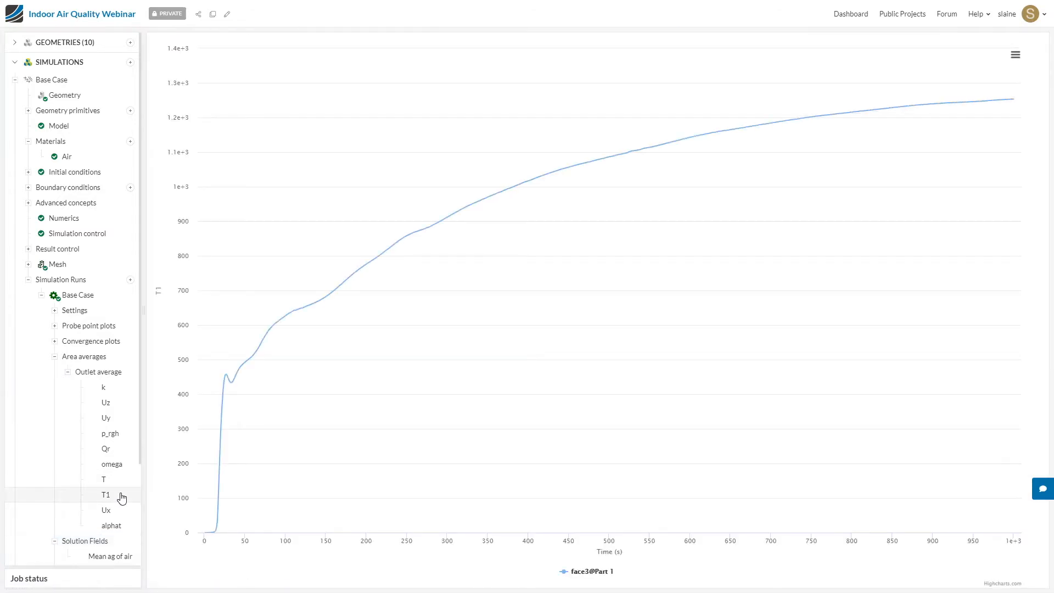
pyautogui.moveTo(1019, 104)
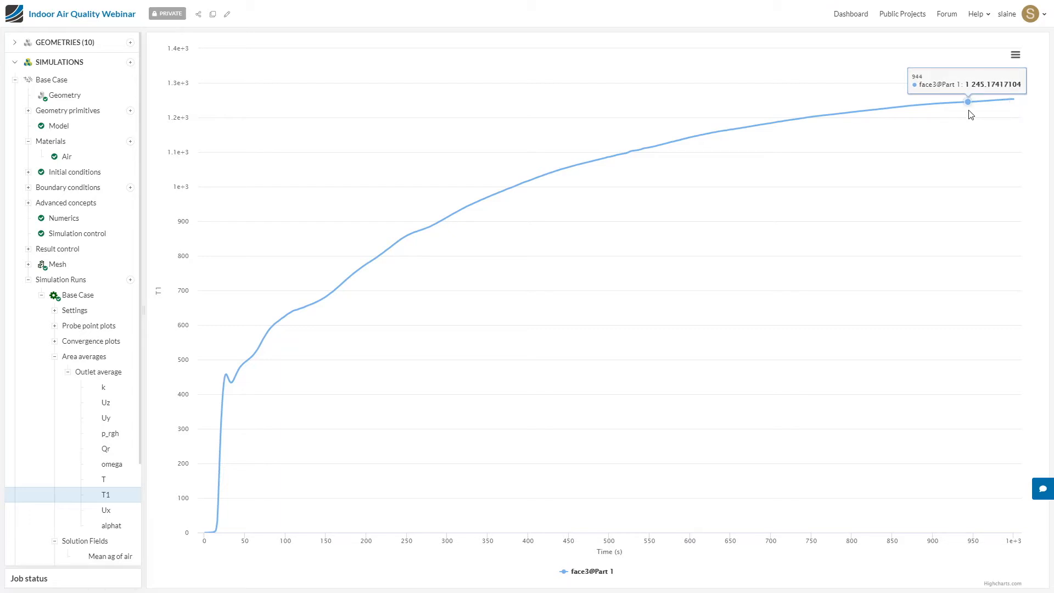
# Return to the Base Case solution fields and hide Cutting Plane 2.
pyautogui.click(101, 541)
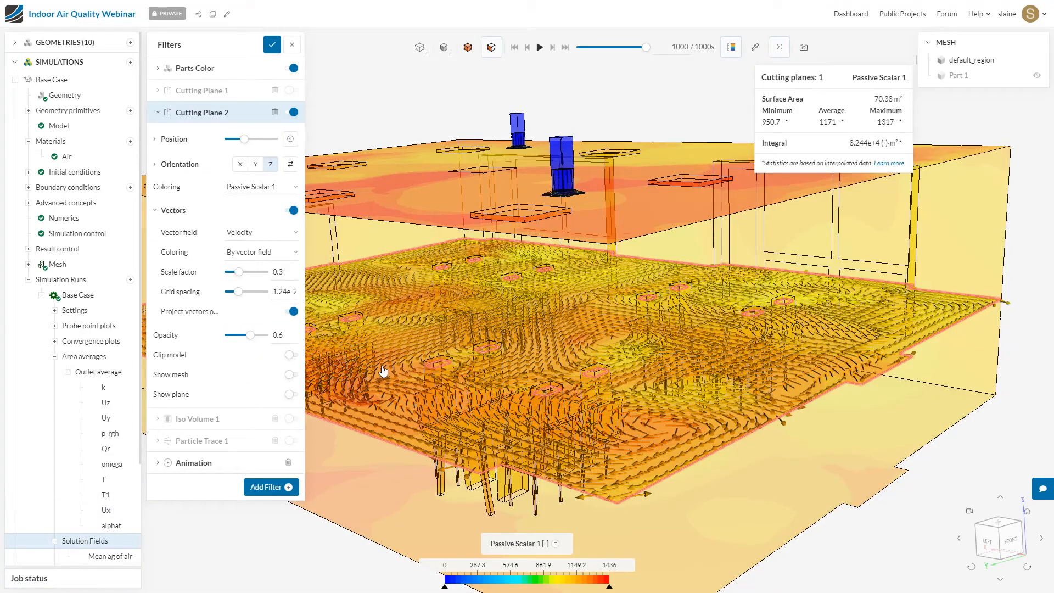
pyautogui.click(294, 112)
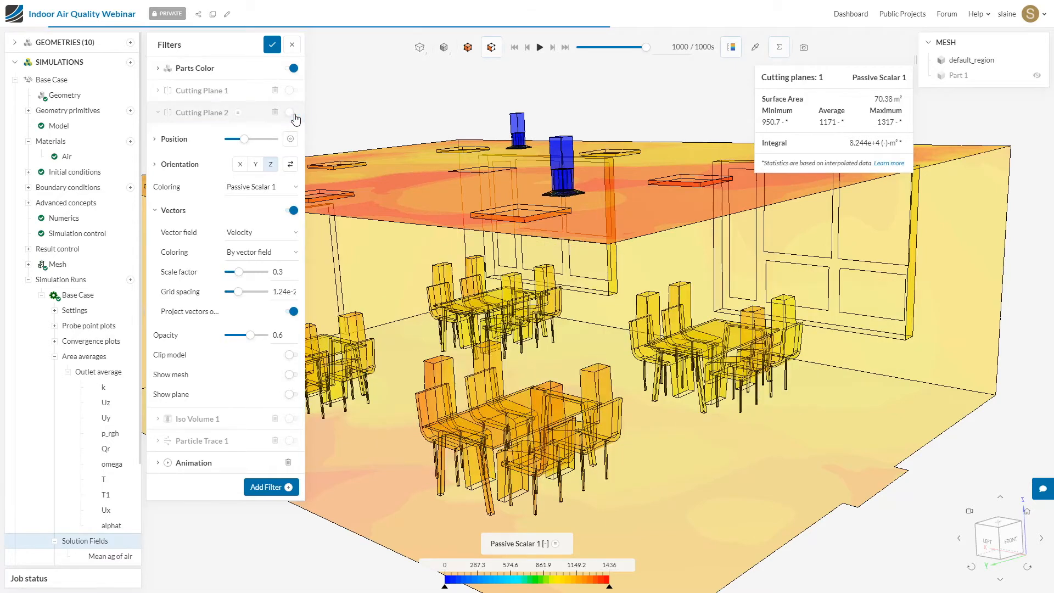
pyautogui.moveTo(863, 404); pyautogui.dragTo(863, 431)
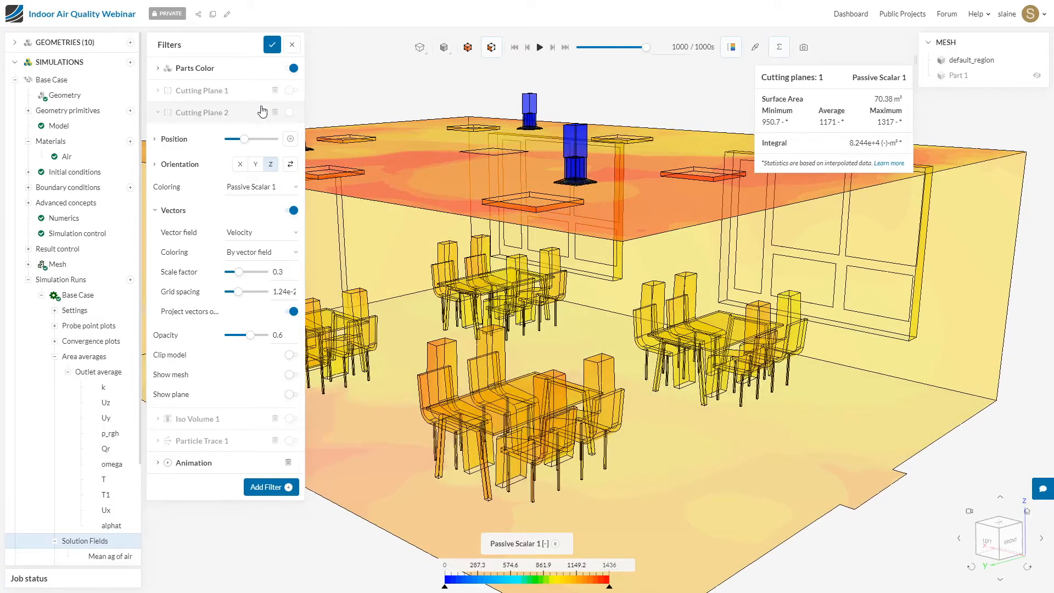
# Enable Iso Volume 1, expand its iso value range, and inspect the volumes around the ceiling inlets.
pyautogui.click(294, 421)
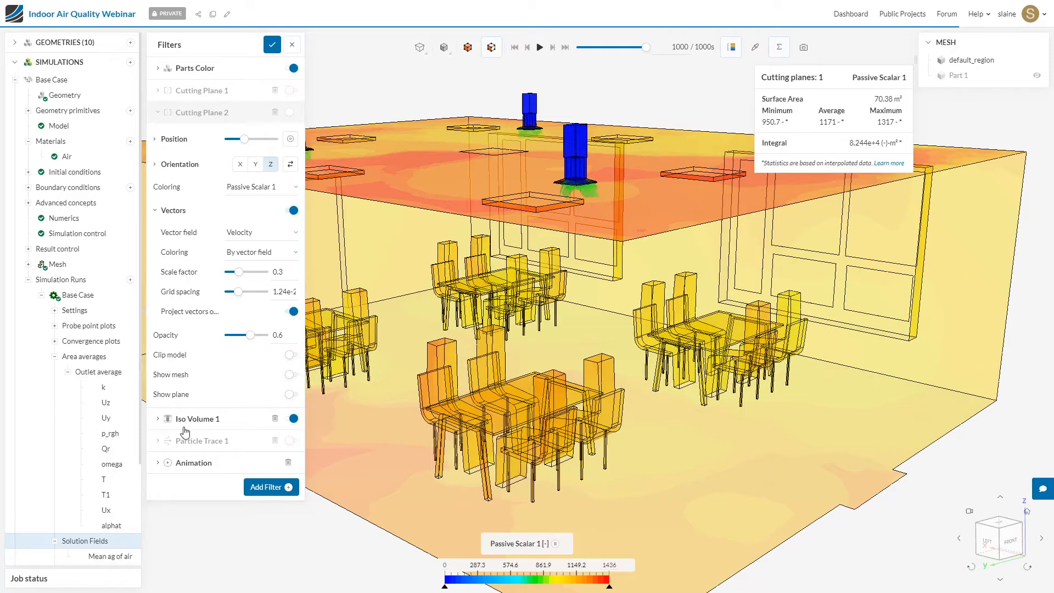
pyautogui.click(158, 420)
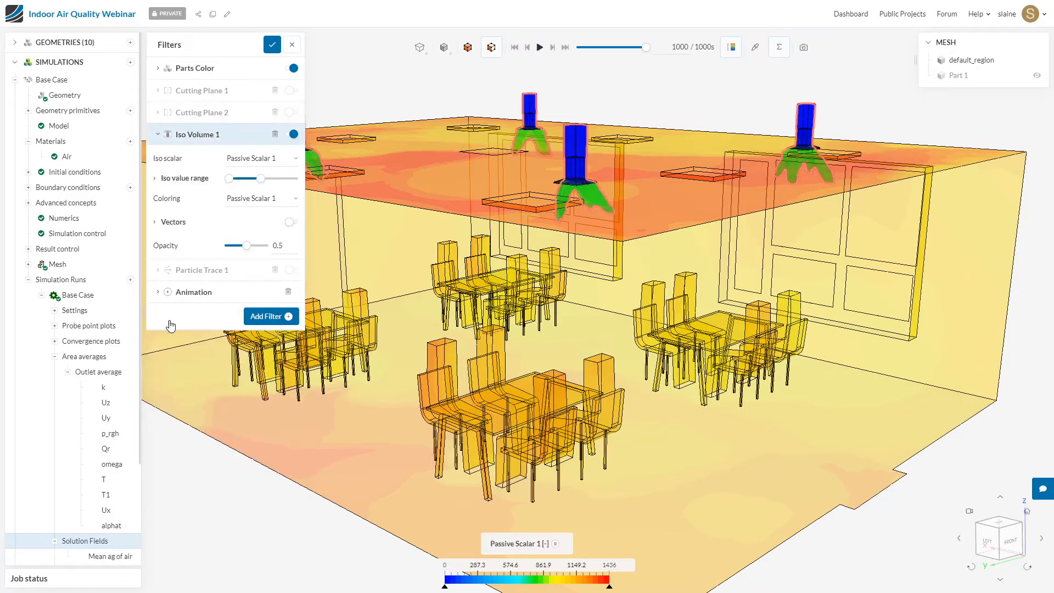
pyautogui.click(156, 182)
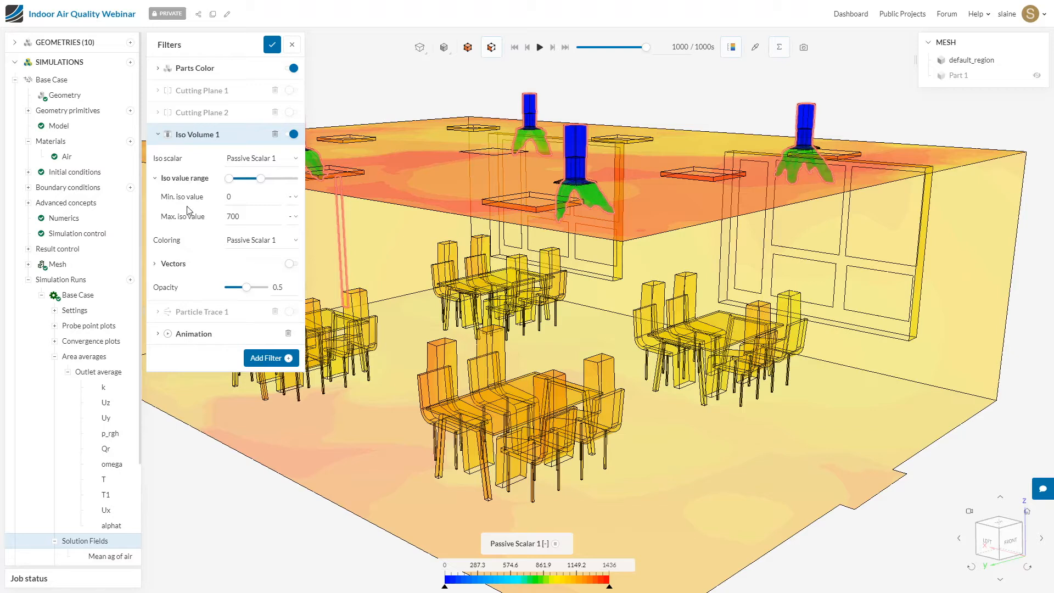
pyautogui.moveTo(705, 309)
pyautogui.mouseDown()
pyautogui.moveTo(684, 271)
pyautogui.moveTo(695, 291)
pyautogui.mouseUp()
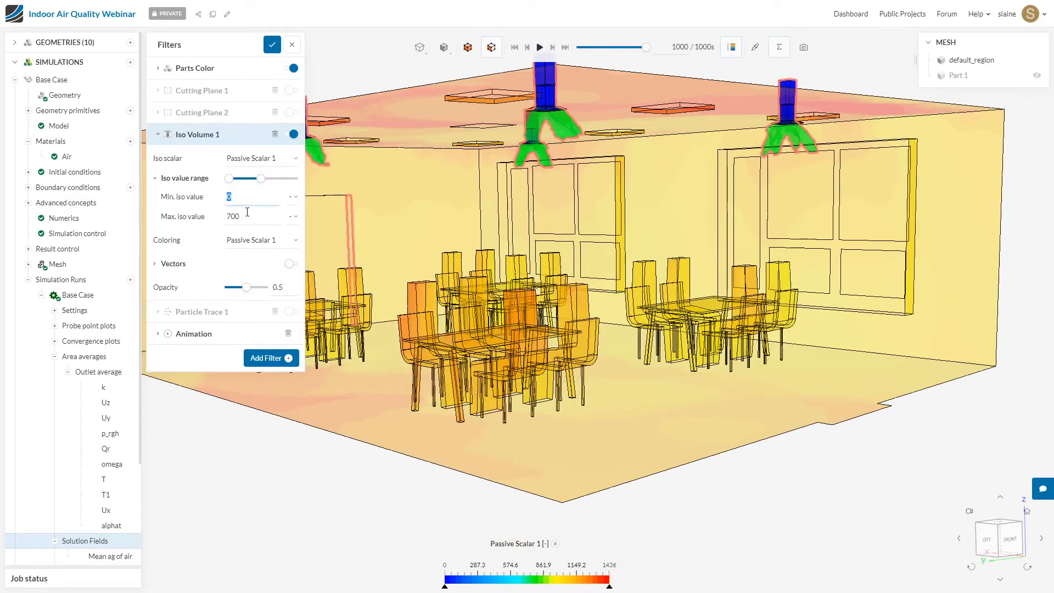
pyautogui.moveTo(713, 157); pyautogui.dragTo(728, 140)
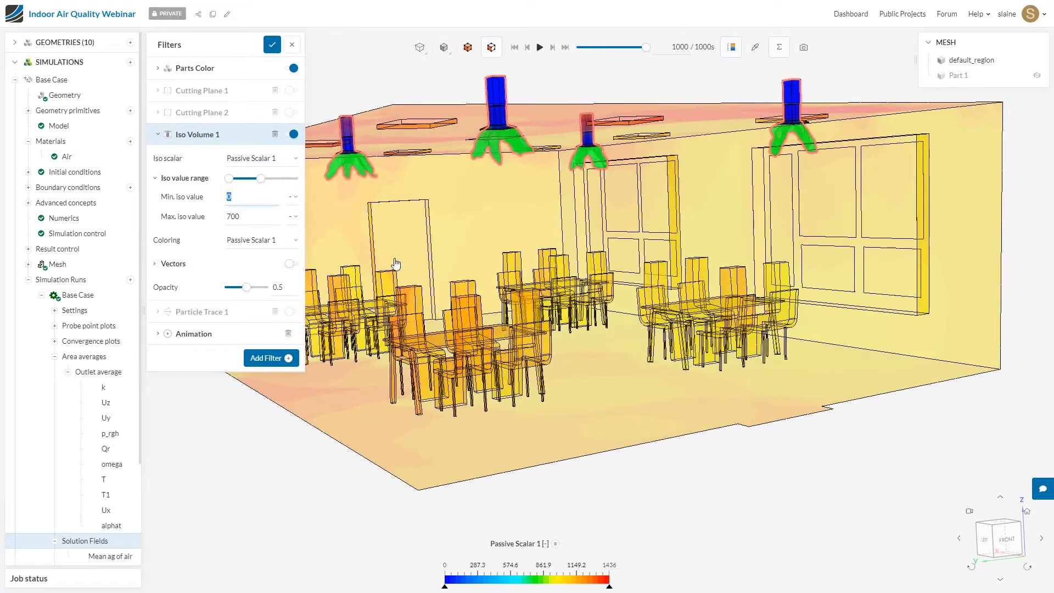
# Raise Iso Volume 1's maximum iso value to about 861.86 and inspect the enlarged volumes below the inlets.
pyautogui.press('Tab')
pyautogui.moveTo(261, 179); pyautogui.dragTo(268, 178)
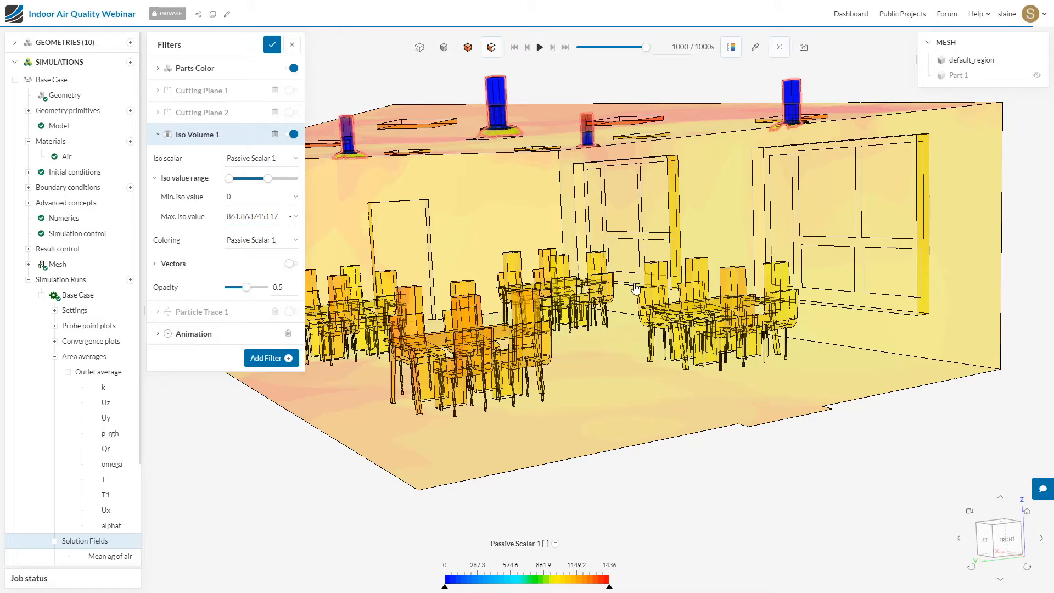
pyautogui.moveTo(642, 281); pyautogui.dragTo(689, 176)
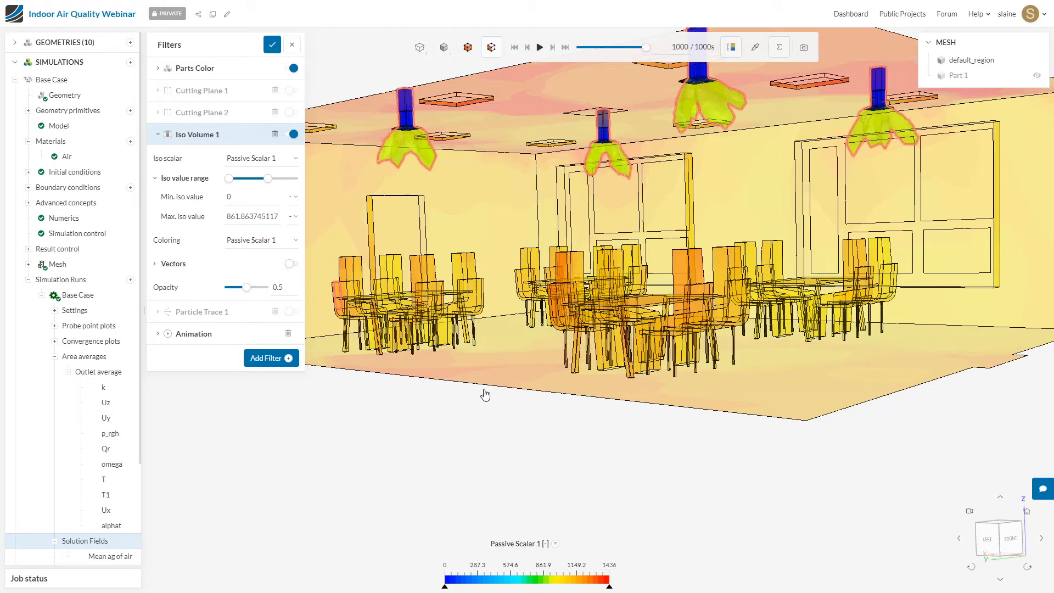
pyautogui.scroll(-2, 484, 393)
pyautogui.moveTo(612, 325); pyautogui.dragTo(589, 325)
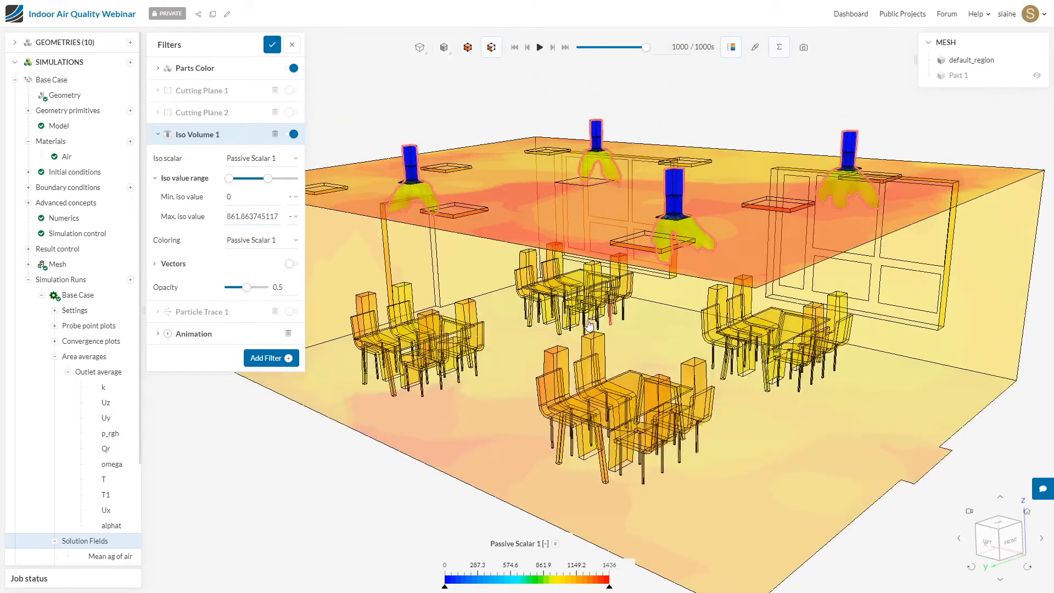
# Show Particle Trace 1 in the Base Case results and play the animation to inspect the airflow paths.
pyautogui.click(295, 316)
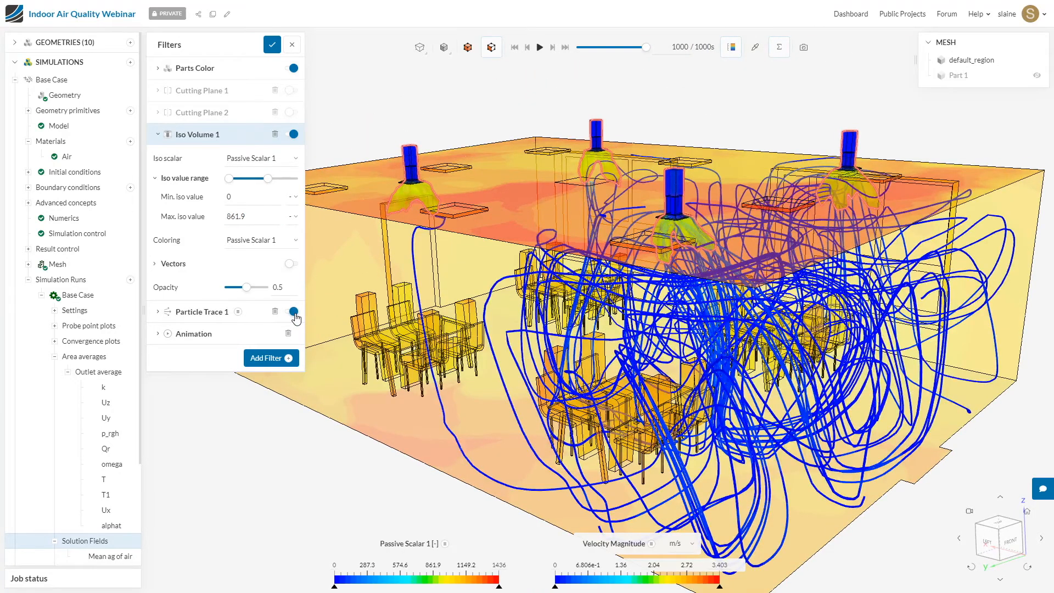
pyautogui.click(539, 48)
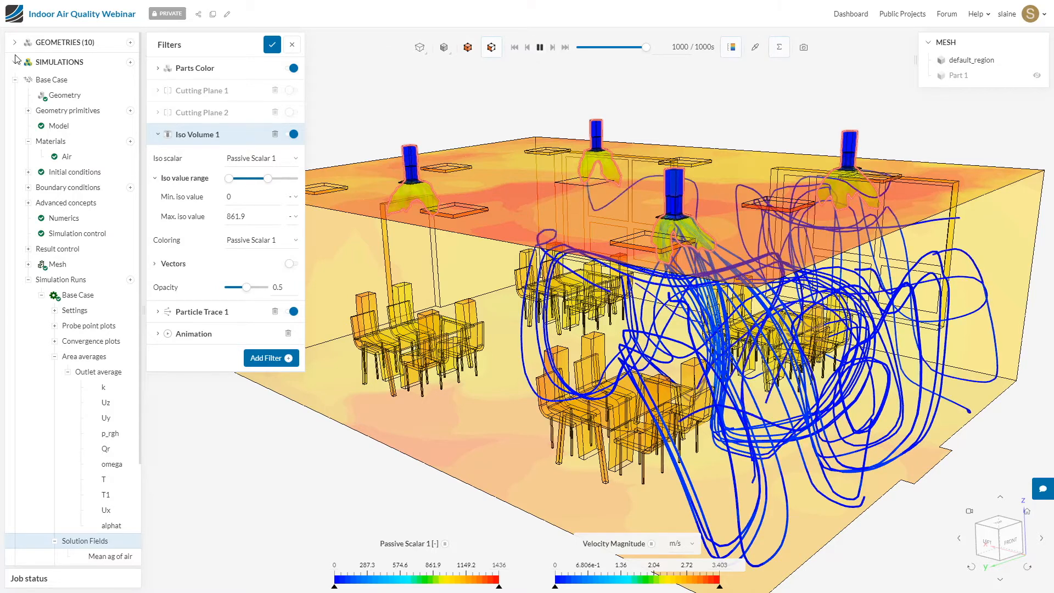
# Open the Restaurant - Base Case and Restaurant - 15 degrees geometries and inspect the room's exterior and windows.
pyautogui.click(15, 80)
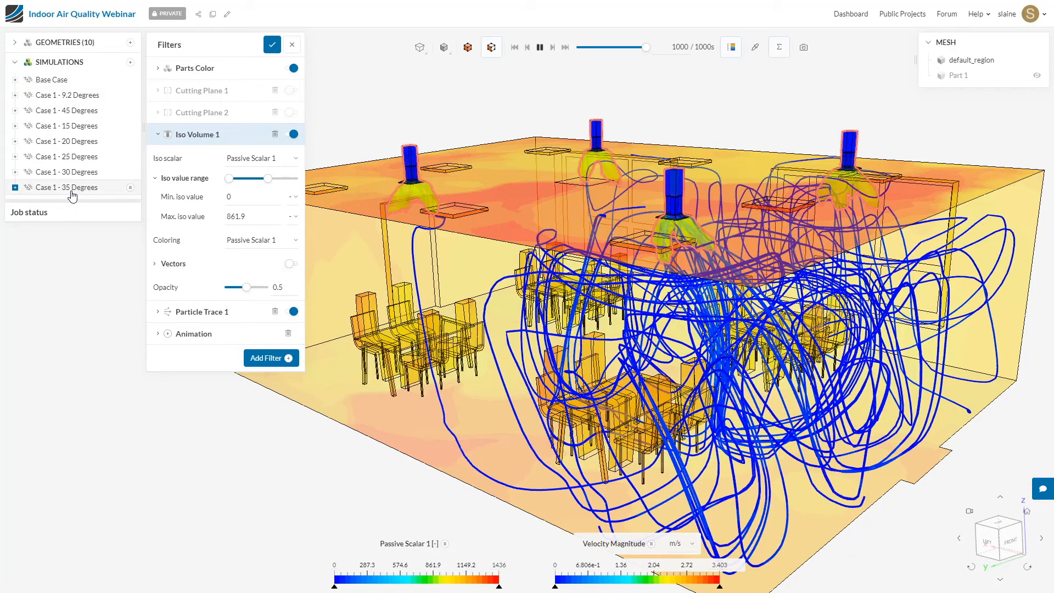
pyautogui.click(15, 42)
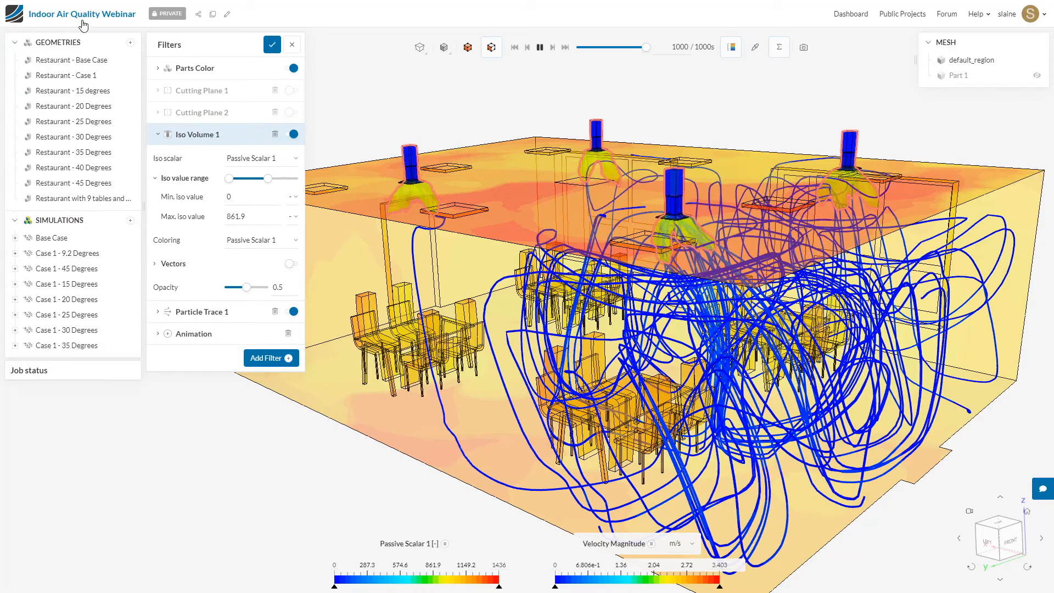
pyautogui.click(83, 61)
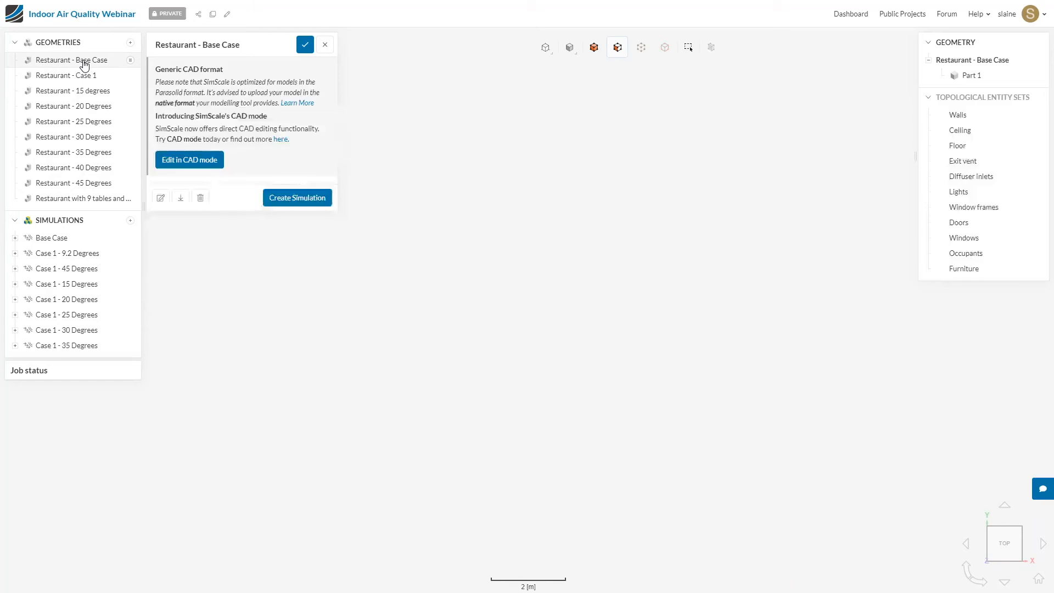
pyautogui.moveTo(727, 378); pyautogui.dragTo(282, 335)
pyautogui.click(104, 92)
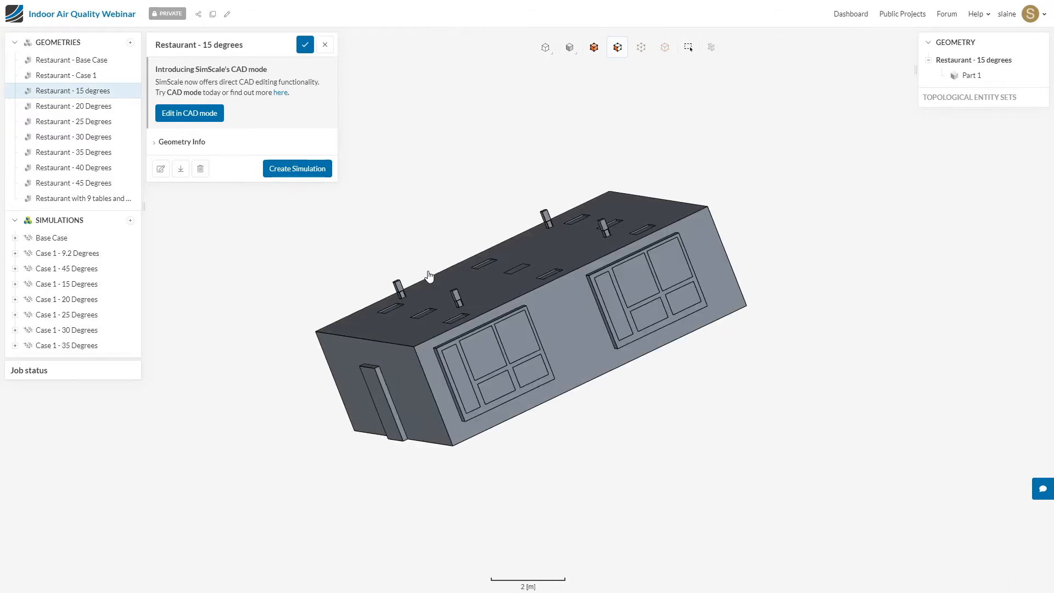
pyautogui.moveTo(429, 275); pyautogui.dragTo(444, 314)
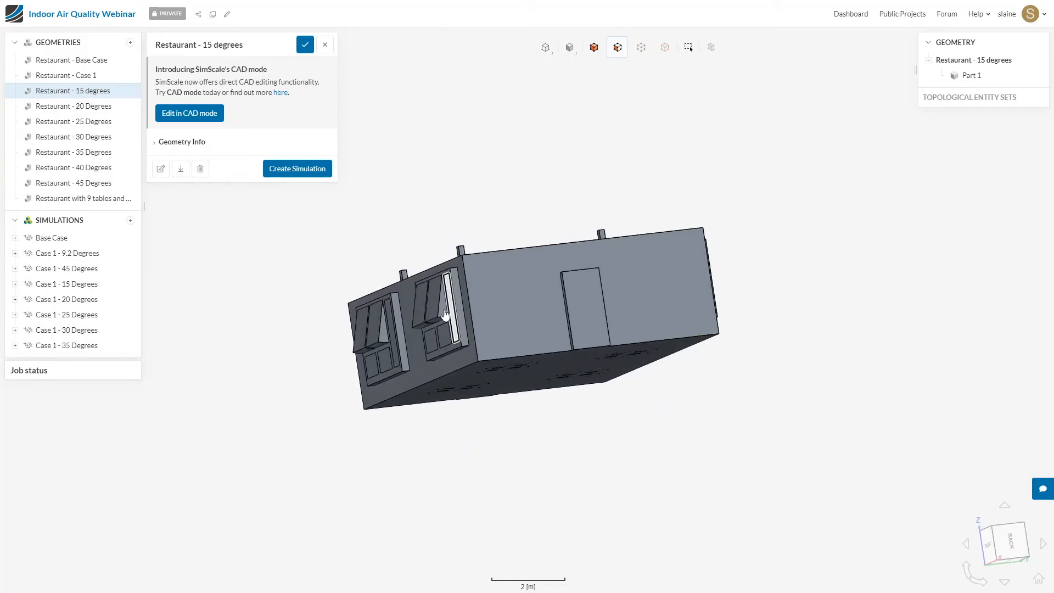
# Open the Restaurant - 45 Degrees geometry and examine its window openings up close and from the side.
pyautogui.click(53, 184)
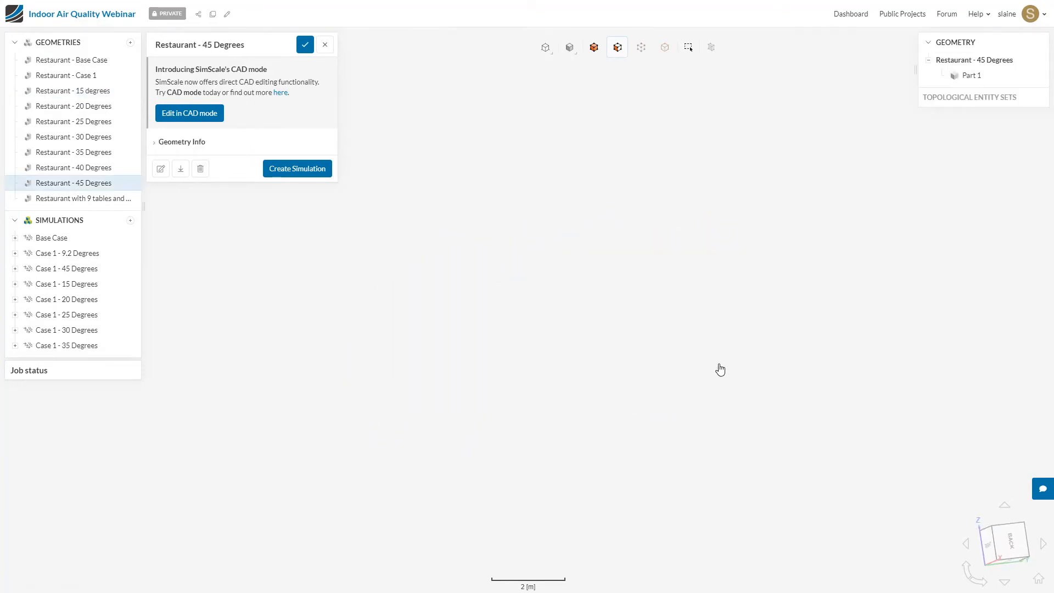
pyautogui.moveTo(711, 355); pyautogui.dragTo(627, 188)
pyautogui.scroll(7, 474, 336)
pyautogui.scroll(-3, 475, 337)
pyautogui.scroll(-3, 475, 337)
pyautogui.moveTo(878, 327)
pyautogui.mouseDown()
pyautogui.moveTo(729, 313)
pyautogui.moveTo(443, 376)
pyautogui.moveTo(351, 417)
pyautogui.moveTo(250, 436)
pyautogui.moveTo(608, 391)
pyautogui.moveTo(622, 297)
pyautogui.moveTo(683, 400)
pyautogui.moveTo(777, 424)
pyautogui.moveTo(730, 353)
pyautogui.moveTo(610, 348)
pyautogui.moveTo(562, 371)
pyautogui.mouseUp()
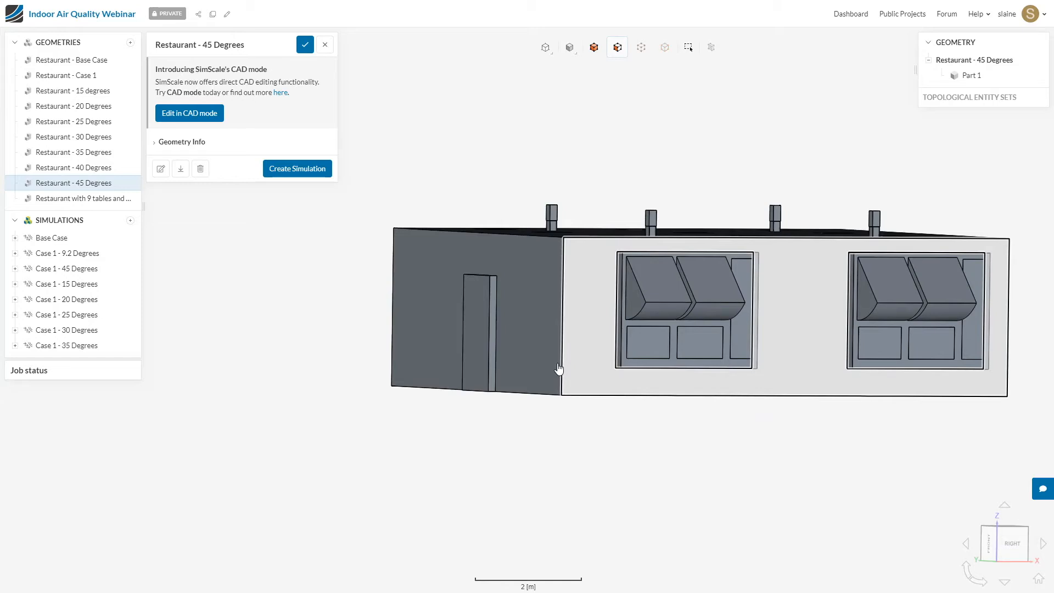
# Open the solution fields of Run 1 in the Case 1 - 25 Degrees simulation.
pyautogui.click(34, 316)
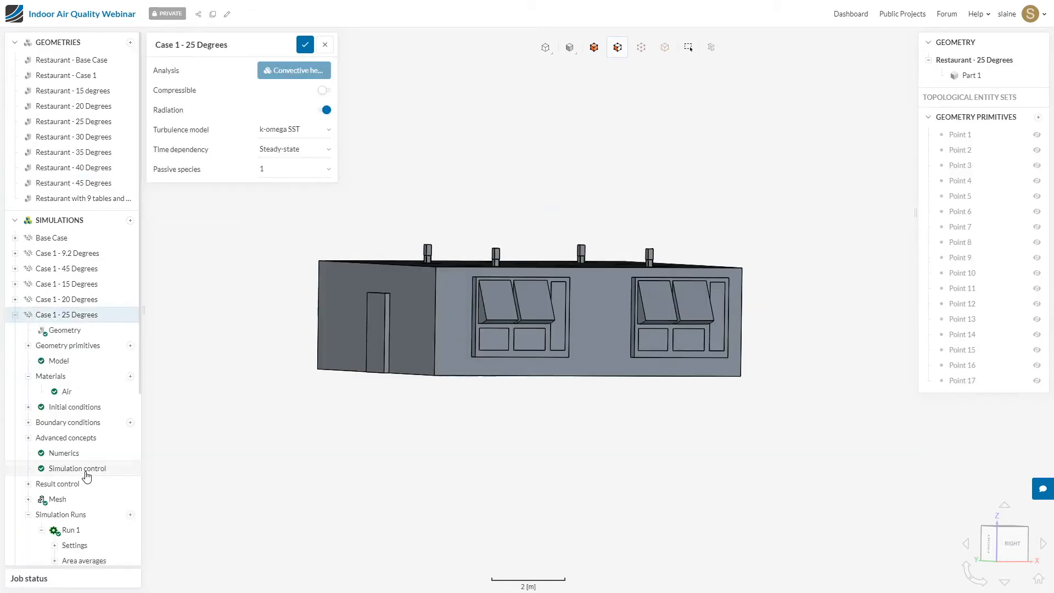
pyautogui.scroll(-3, 86, 475)
pyautogui.scroll(-2, 86, 475)
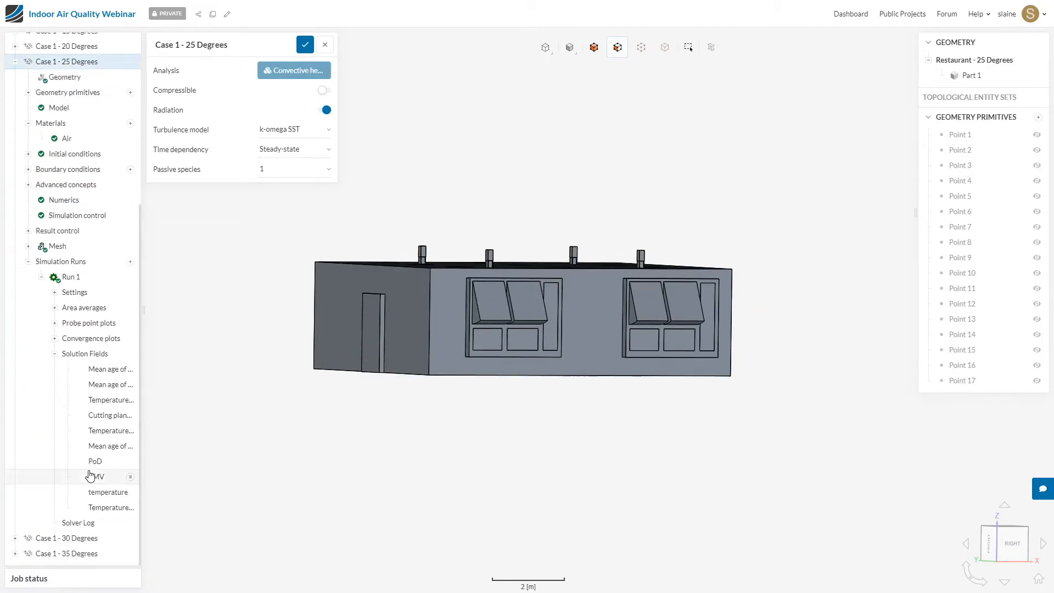
pyautogui.click(72, 278)
pyautogui.click(317, 136)
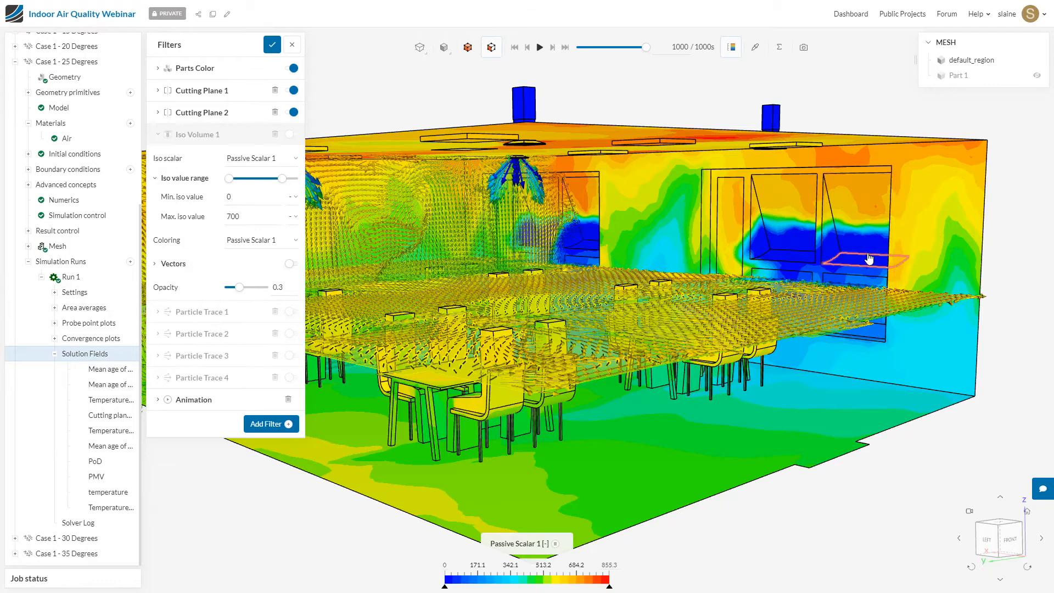
# Show Particle Trace 1 and Iso Volume 1 in the 25-degree results, and hide Cutting Planes 1 and 2.
pyautogui.click(291, 312)
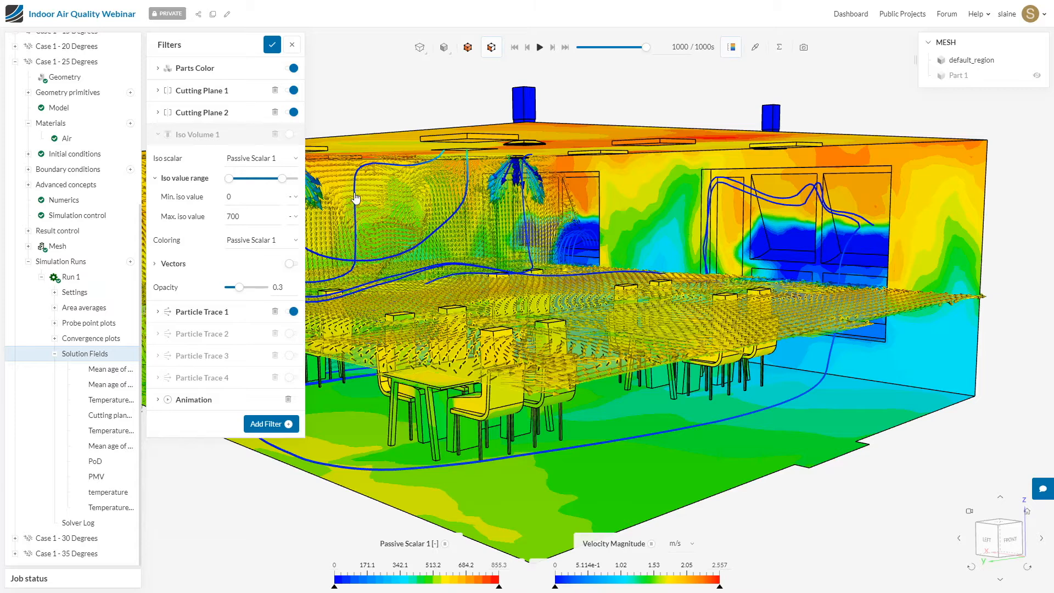
pyautogui.click(292, 136)
pyautogui.click(293, 90)
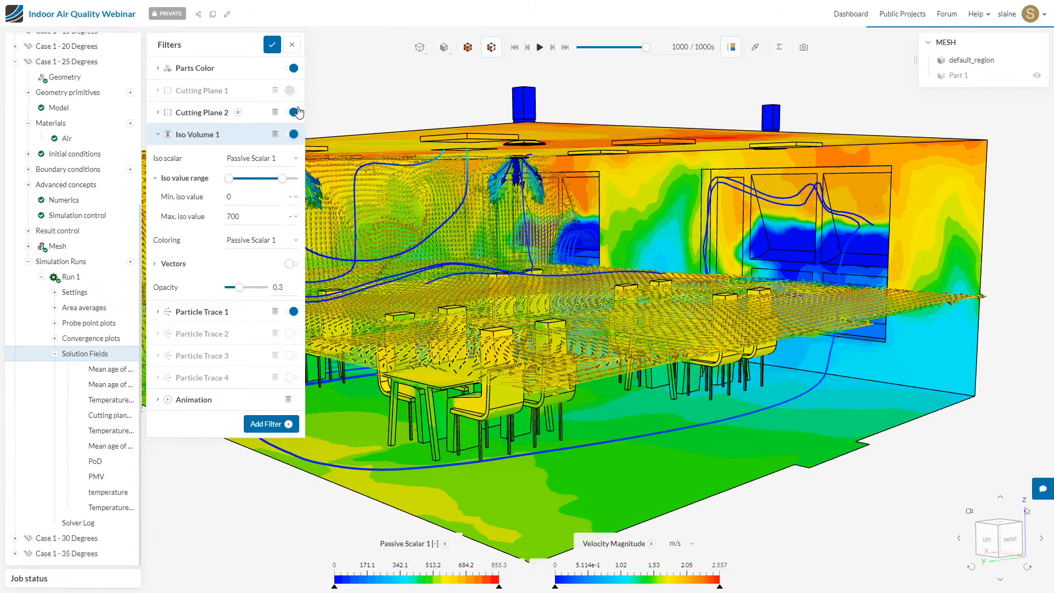
pyautogui.click(293, 112)
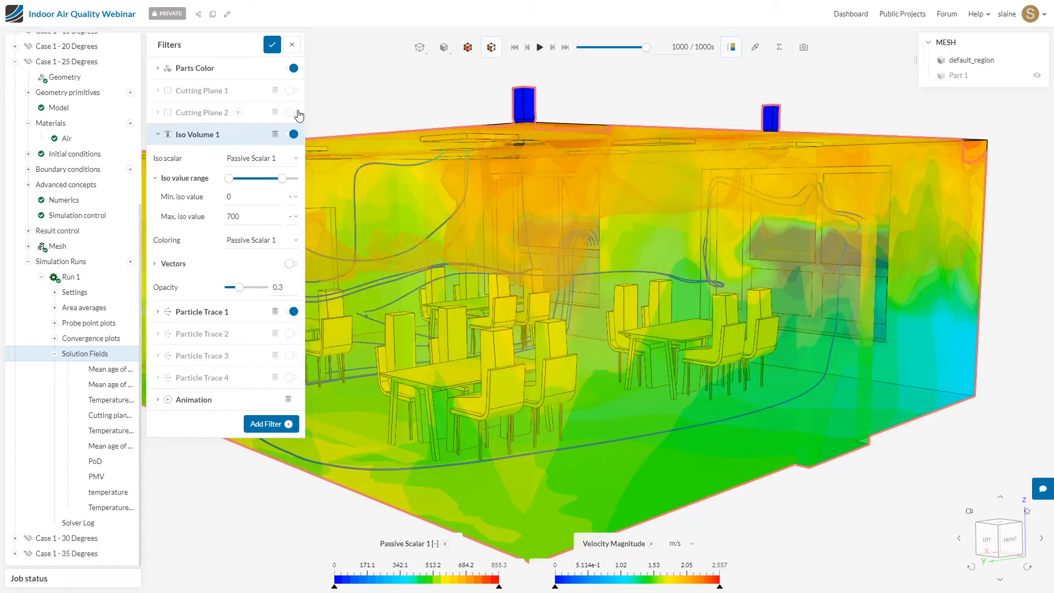
pyautogui.moveTo(867, 487); pyautogui.dragTo(841, 495)
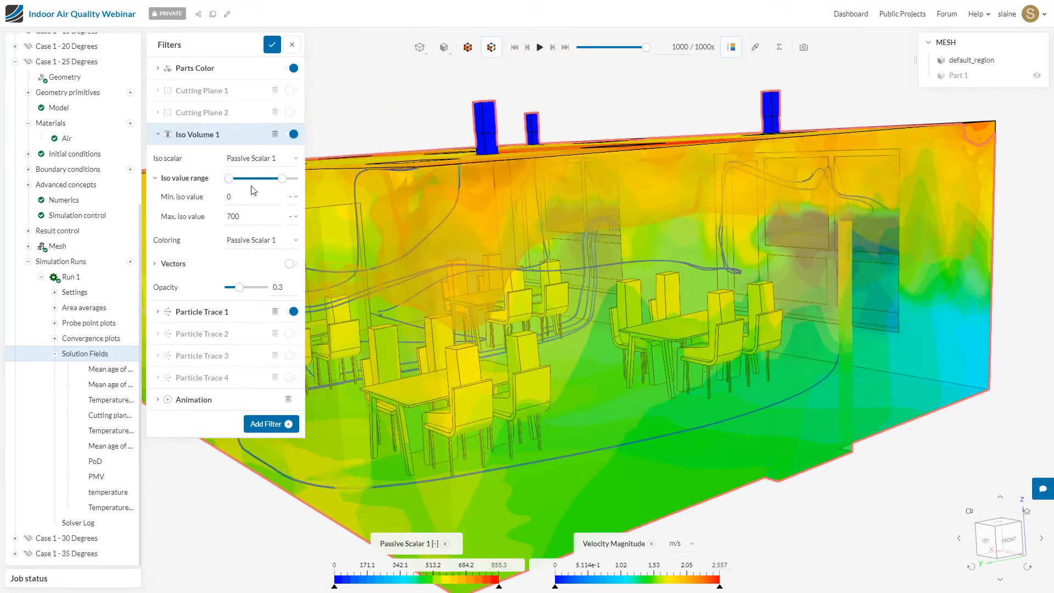
# Set Iso Volume 1's range from 700 to 900 and inspect the volume around the tables and windows.
pyautogui.write('700')
pyautogui.click(264, 214)
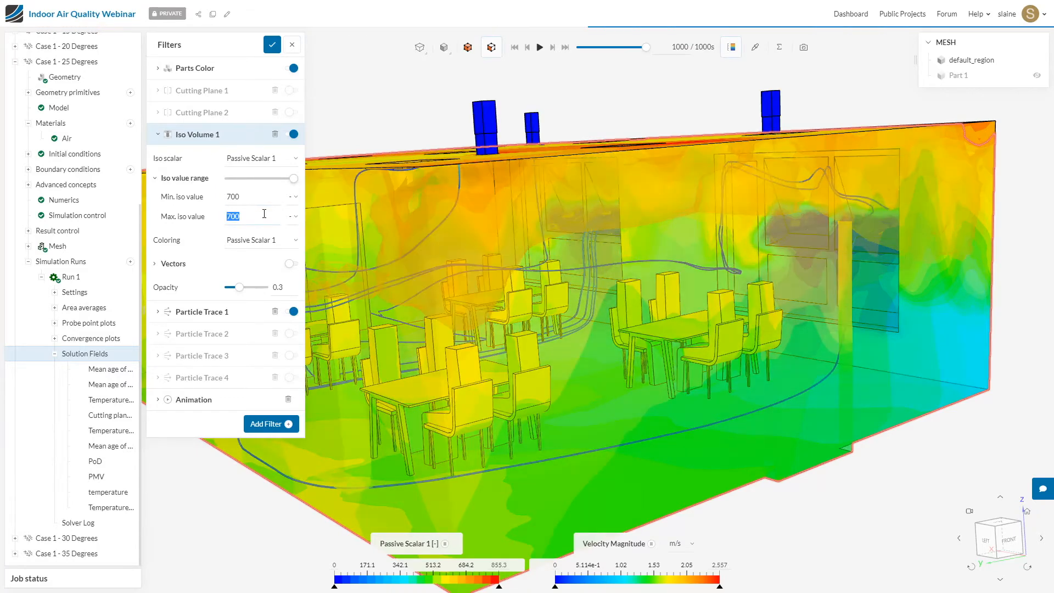
pyautogui.write('900')
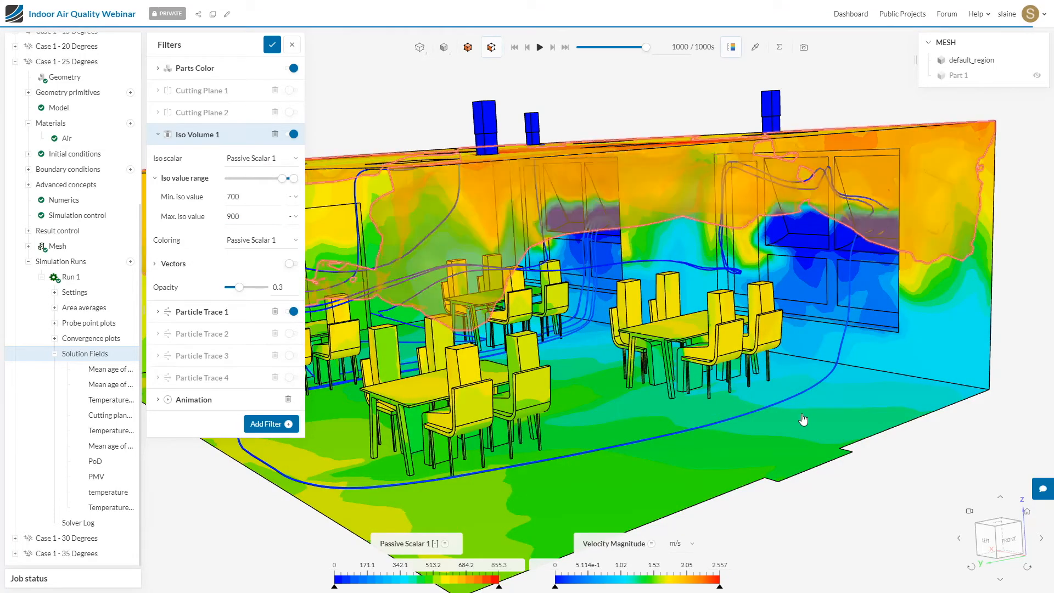
pyautogui.moveTo(869, 459); pyautogui.dragTo(822, 454)
pyautogui.moveTo(633, 364); pyautogui.dragTo(549, 257)
pyautogui.moveTo(636, 267); pyautogui.dragTo(723, 273)
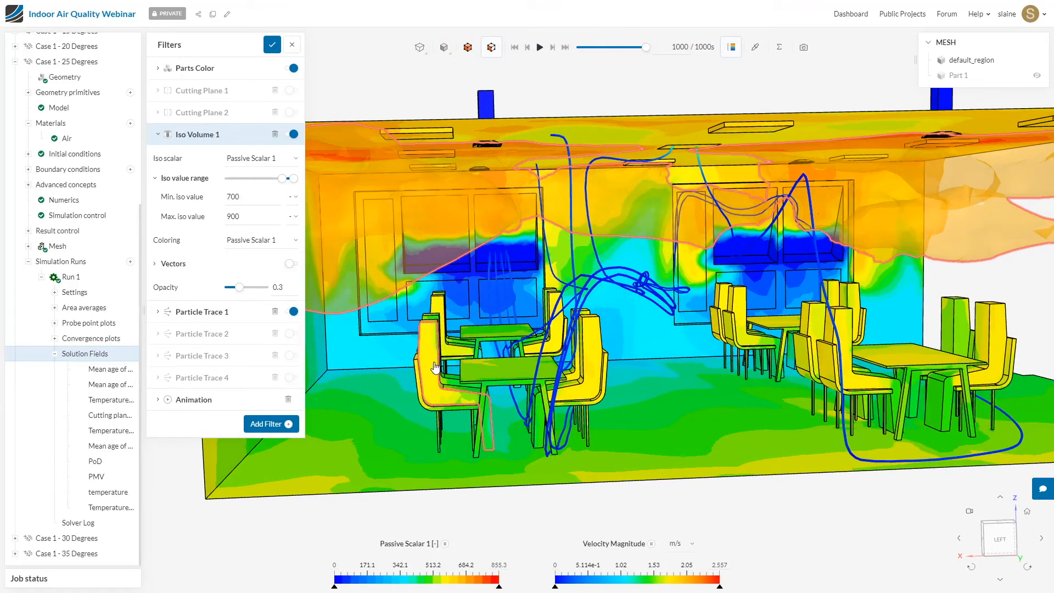
# View the Outlet average plot of T1 for Run 1 of Case 1 - 25 Degrees.
pyautogui.click(54, 308)
pyautogui.click(98, 324)
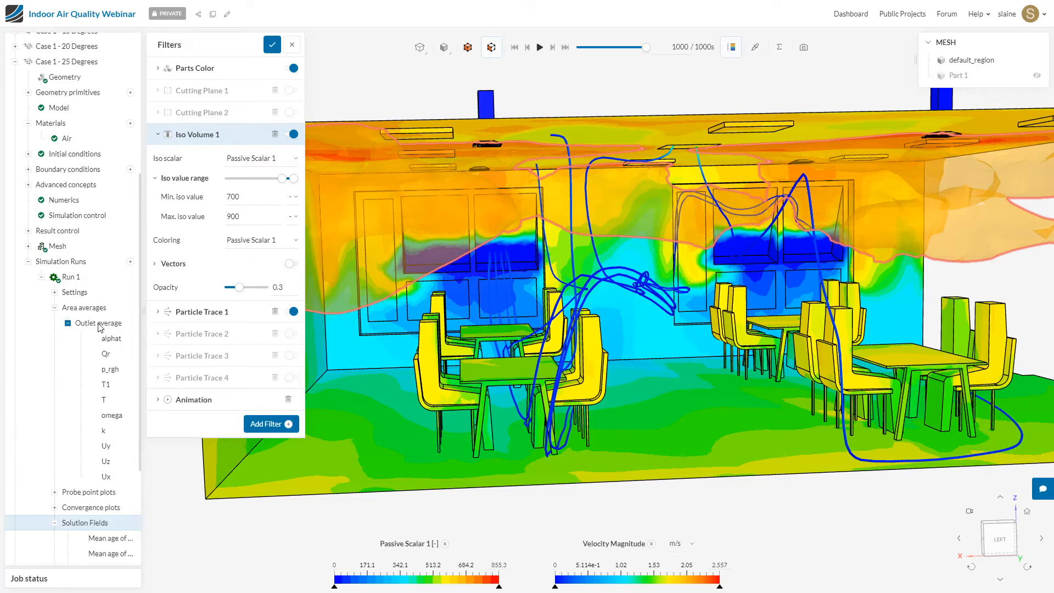
pyautogui.click(105, 386)
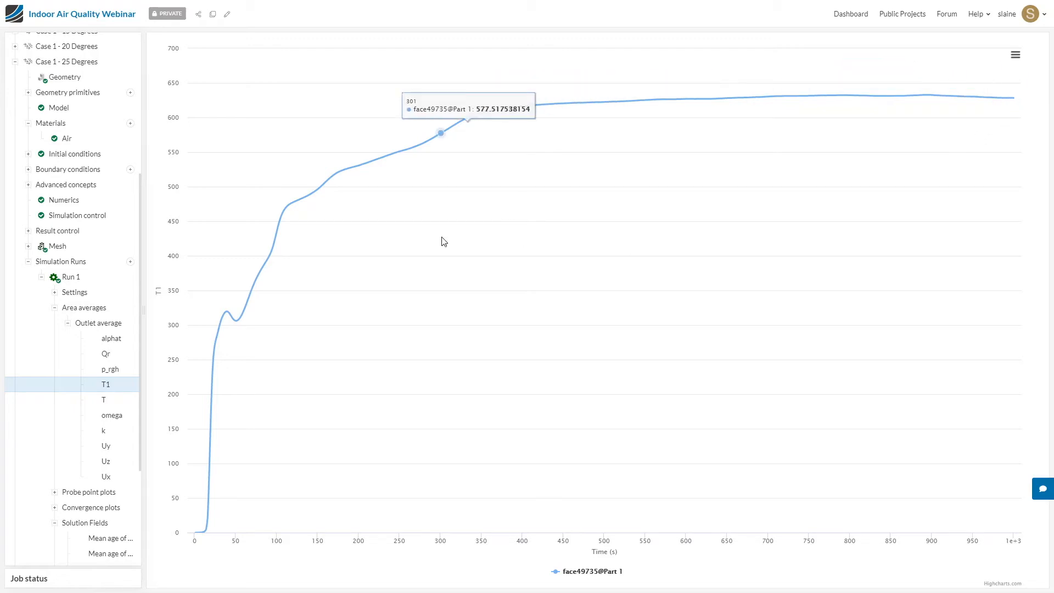
# Duplicate the Case 1 - 35 Degrees simulation.
pyautogui.click(15, 61)
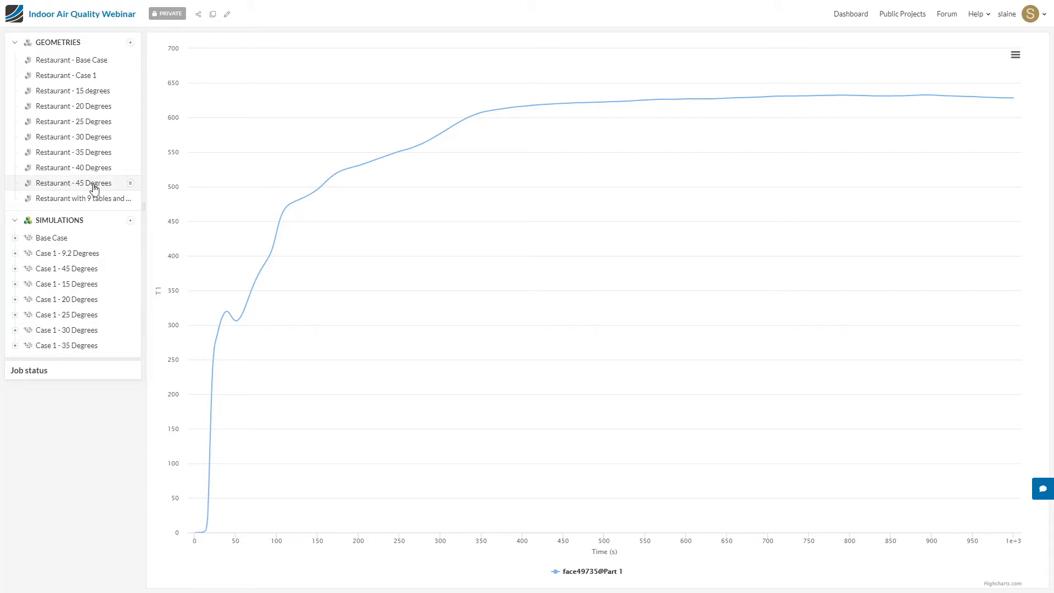
pyautogui.click(15, 44)
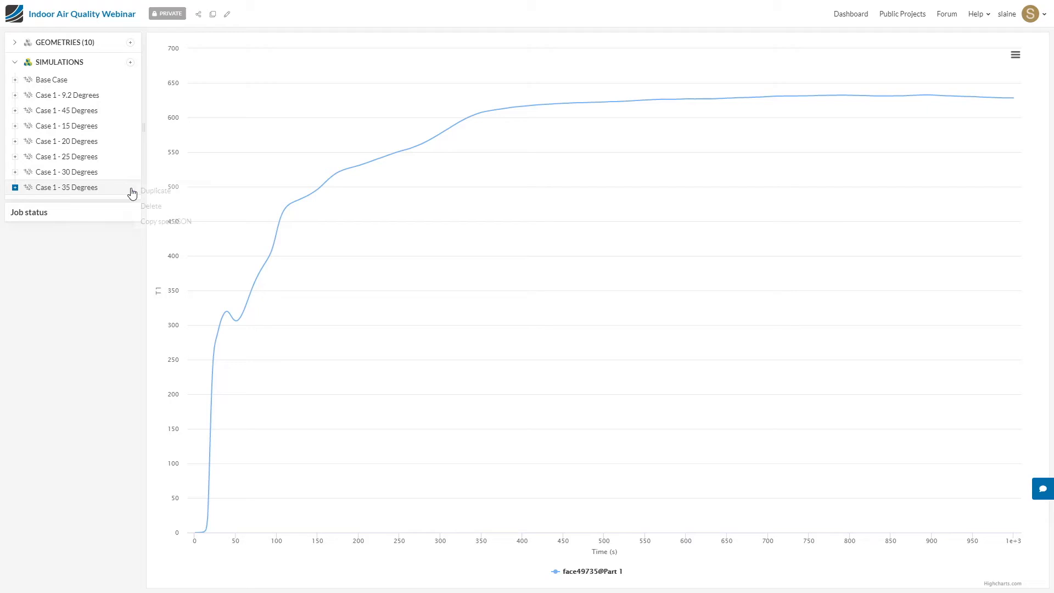
pyautogui.click(186, 195)
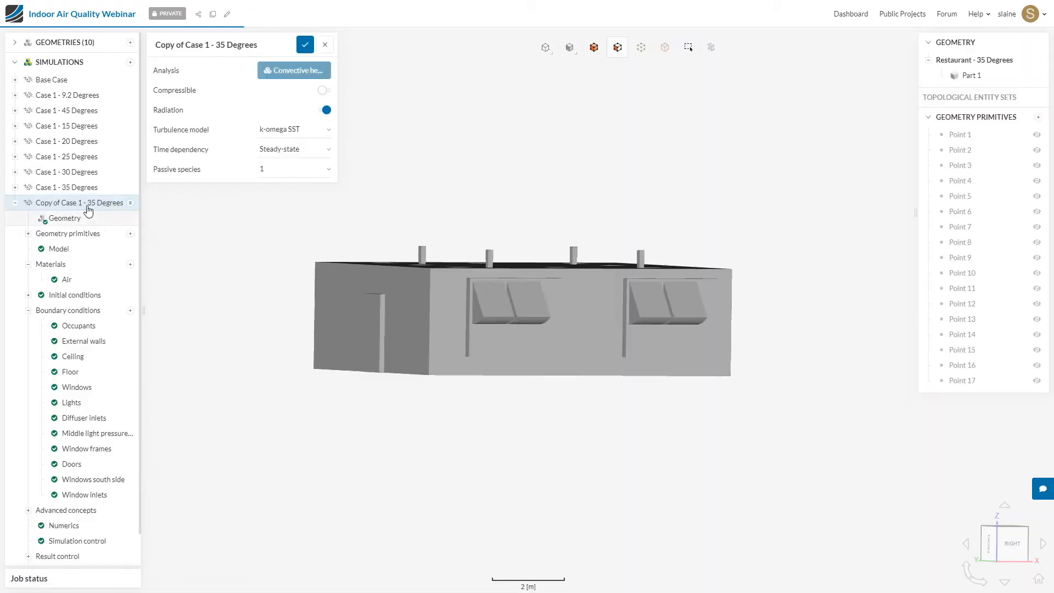
# Rename the duplicated simulation as Case 1 - 45 Degrees.
pyautogui.click(202, 43)
pyautogui.click(196, 45)
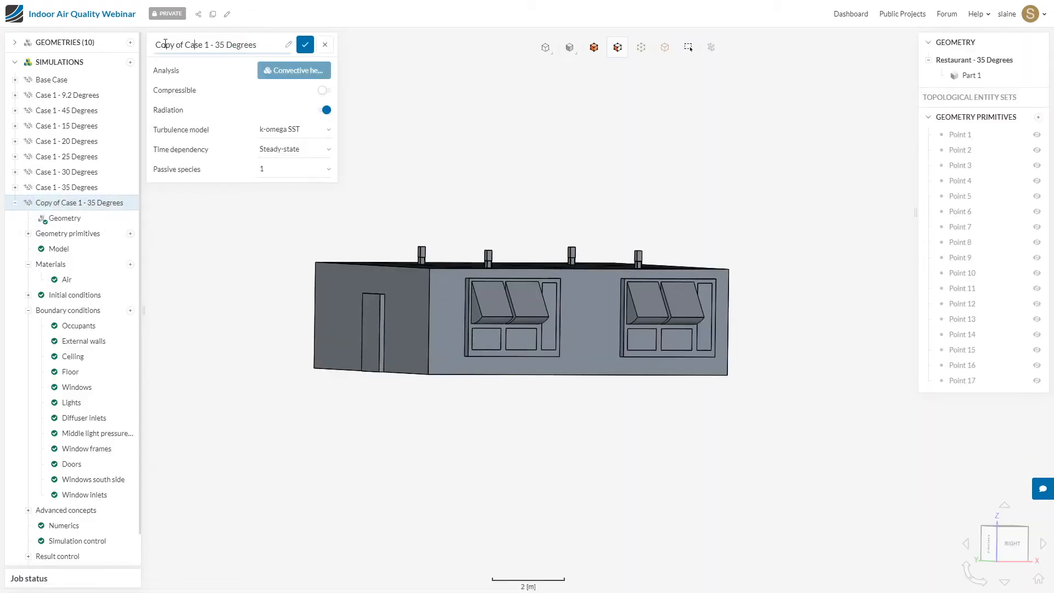
pyautogui.press('BackSpace')
pyautogui.moveTo(196, 45); pyautogui.dragTo(188, 46)
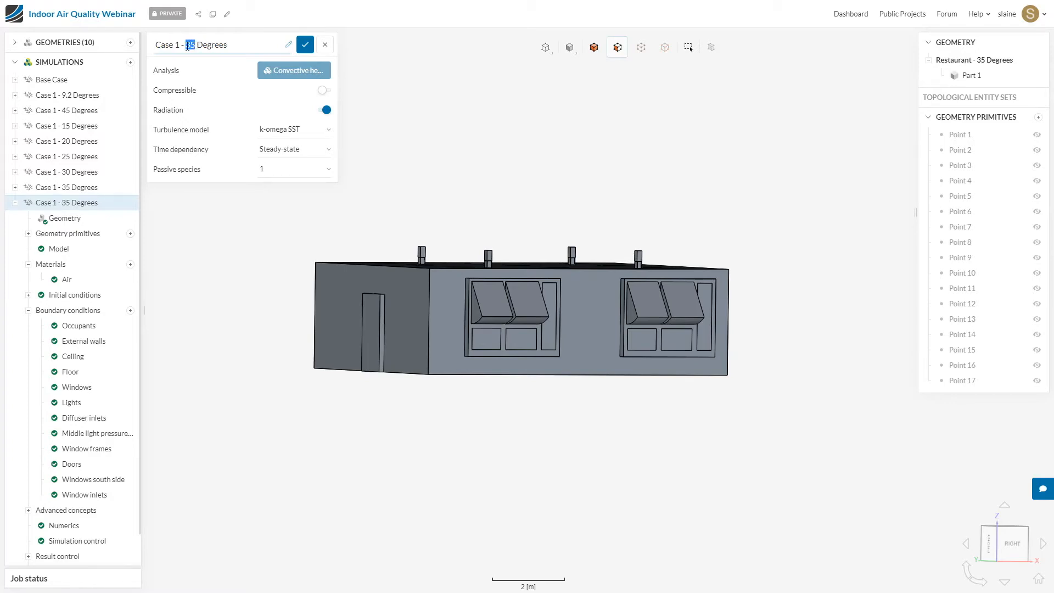
pyautogui.write('45')
pyautogui.click(305, 45)
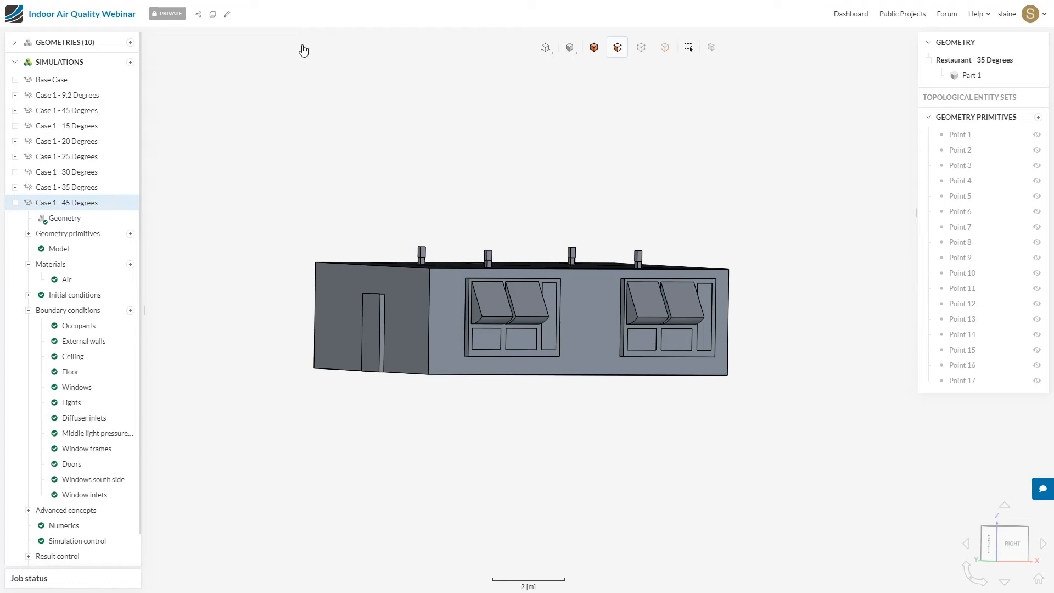
# Change the geometry of the new Case 1 - 45 Degrees simulation to Restaurant - 45 Degrees.
pyautogui.click(108, 206)
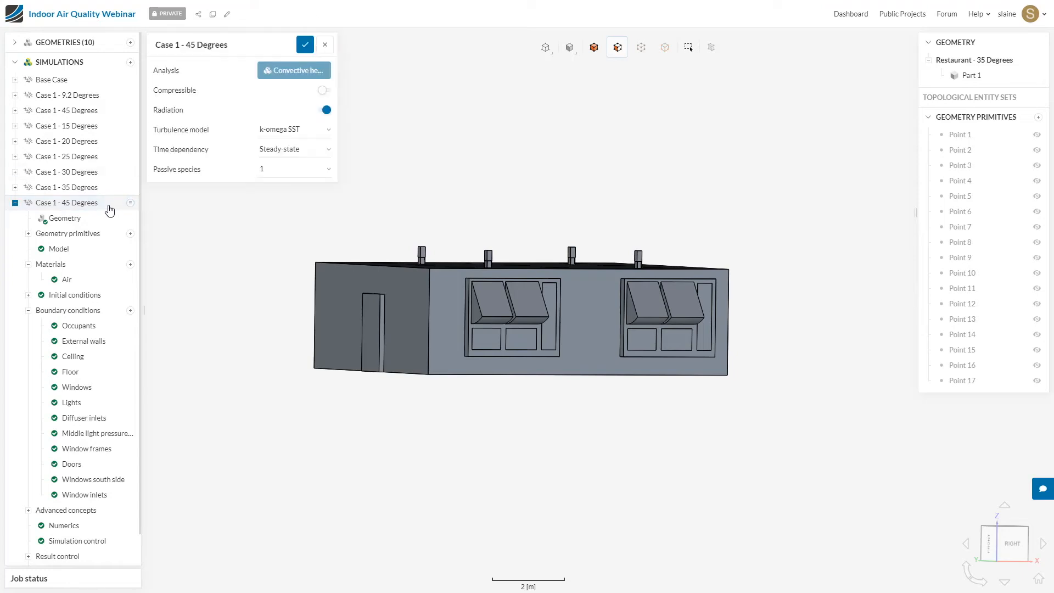
pyautogui.click(113, 219)
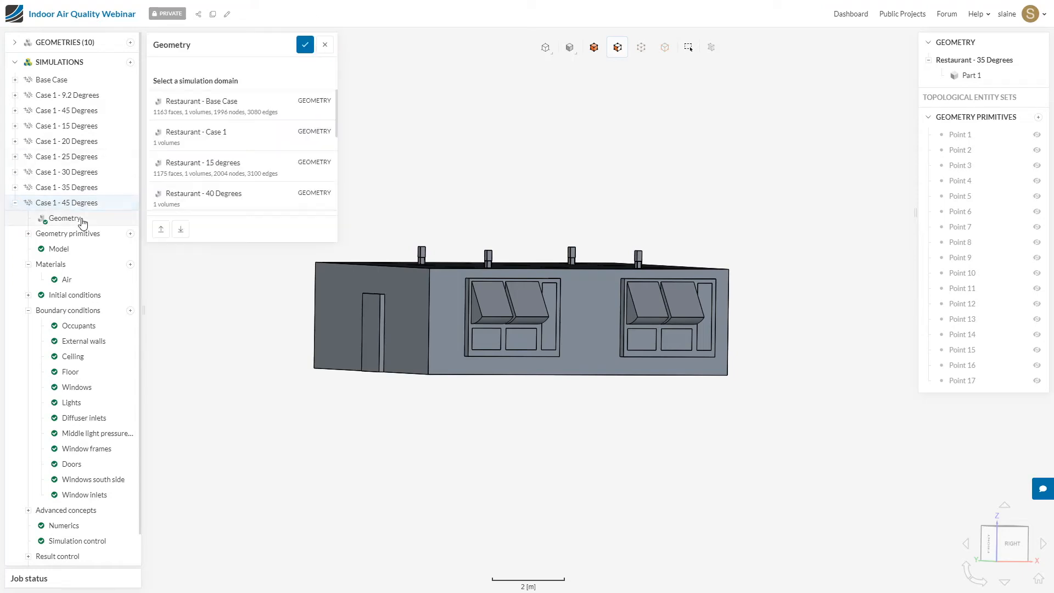
pyautogui.scroll(-5, 256, 189)
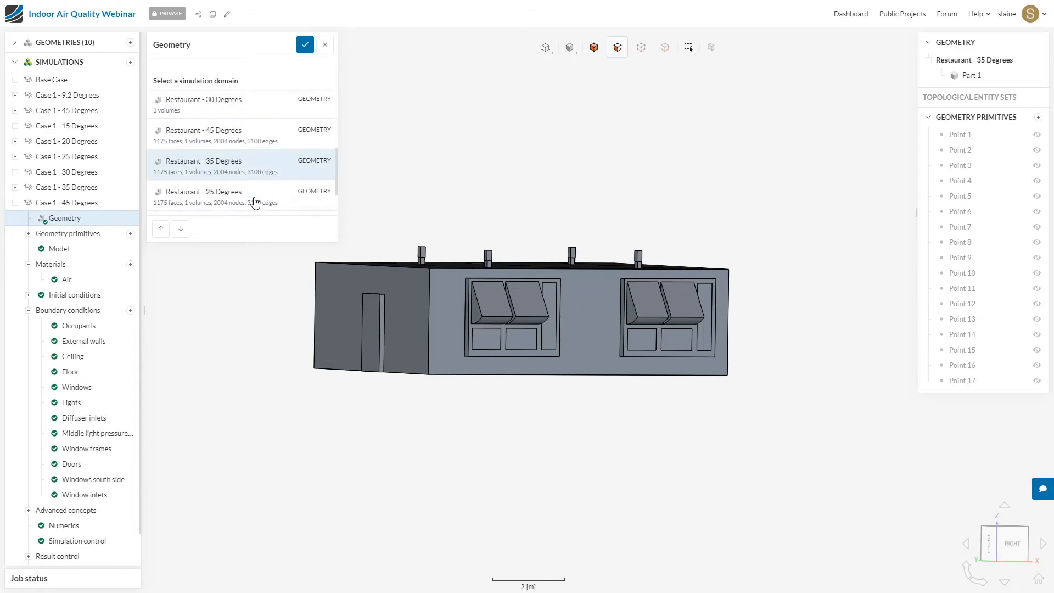
pyautogui.click(251, 133)
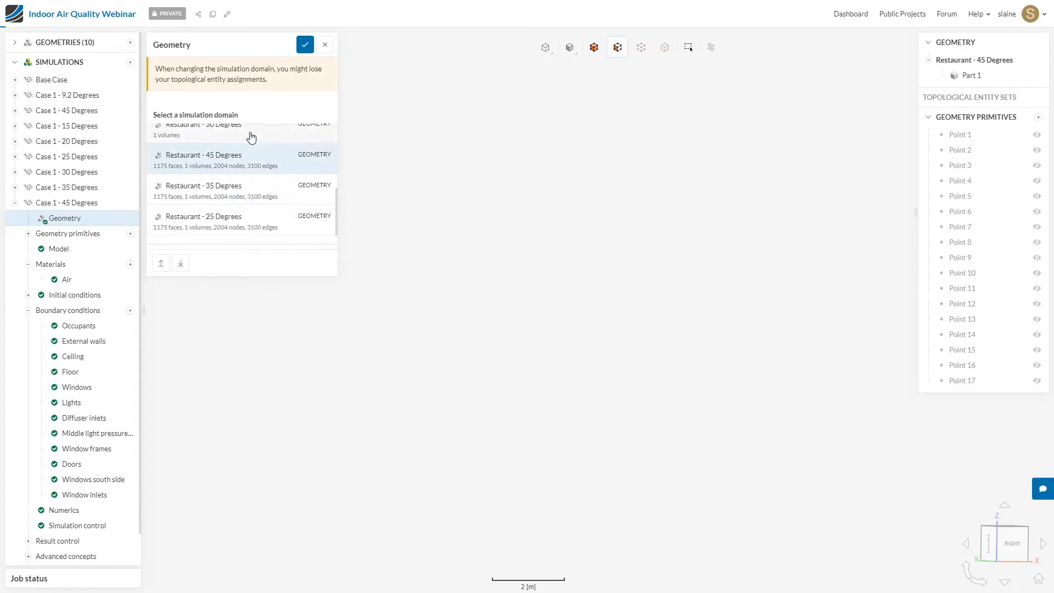
pyautogui.click(308, 46)
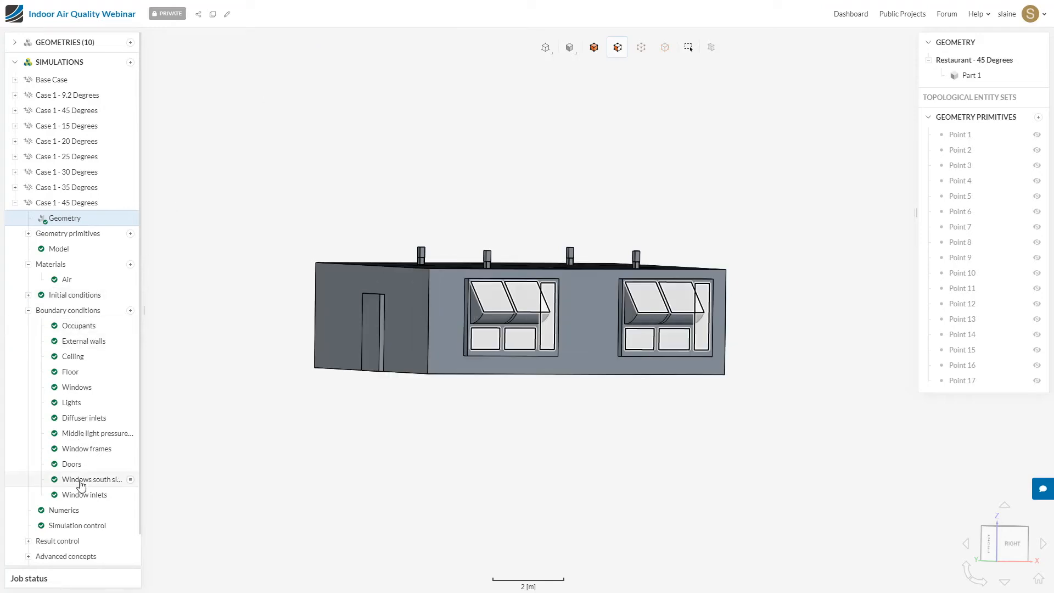
# Create and start a new simulation run named Run 1 for the duplicated 45-degree case.
pyautogui.scroll(-1, 81, 485)
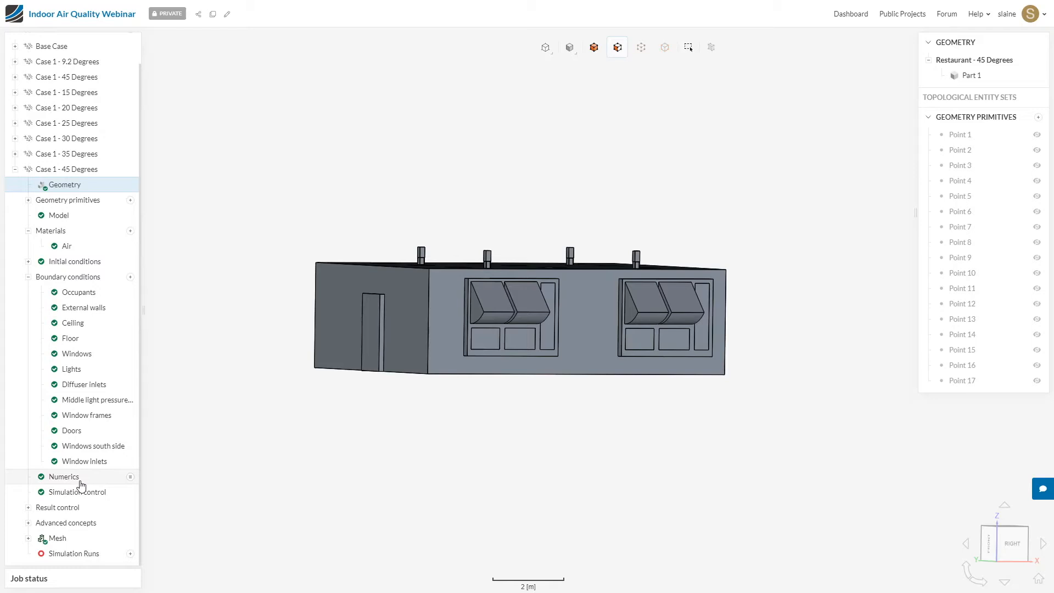
pyautogui.click(131, 555)
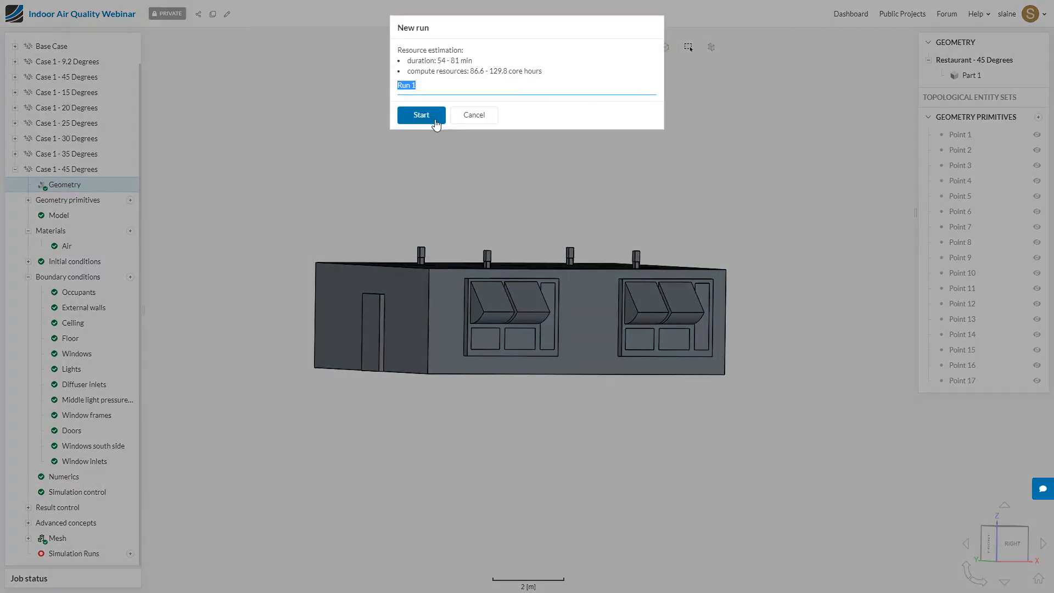
pyautogui.click(421, 115)
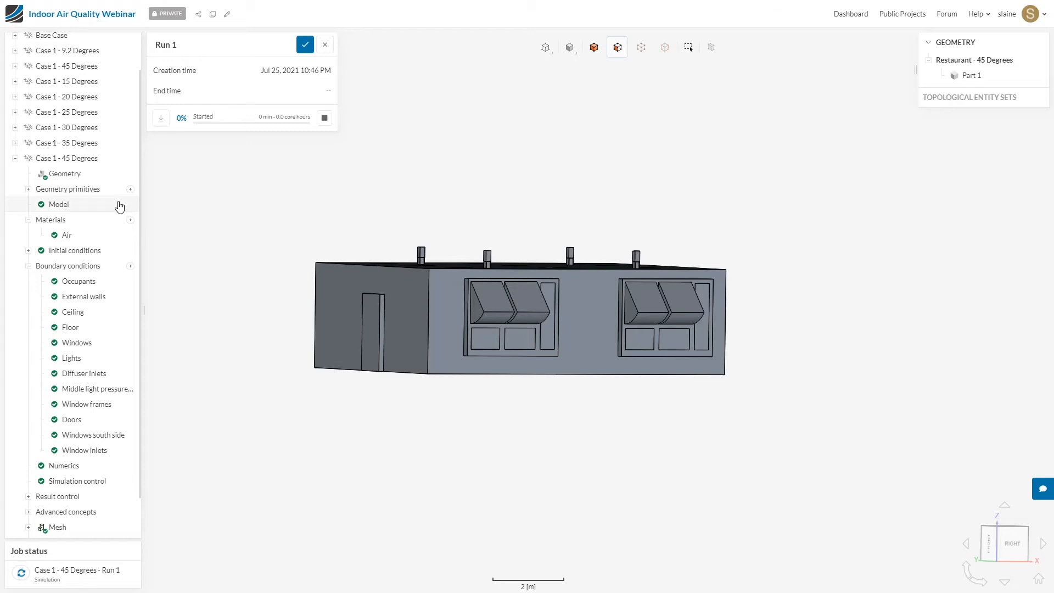
# Return to the Case 1 - 25 Degrees simulation and open its Run 1.
pyautogui.click(85, 114)
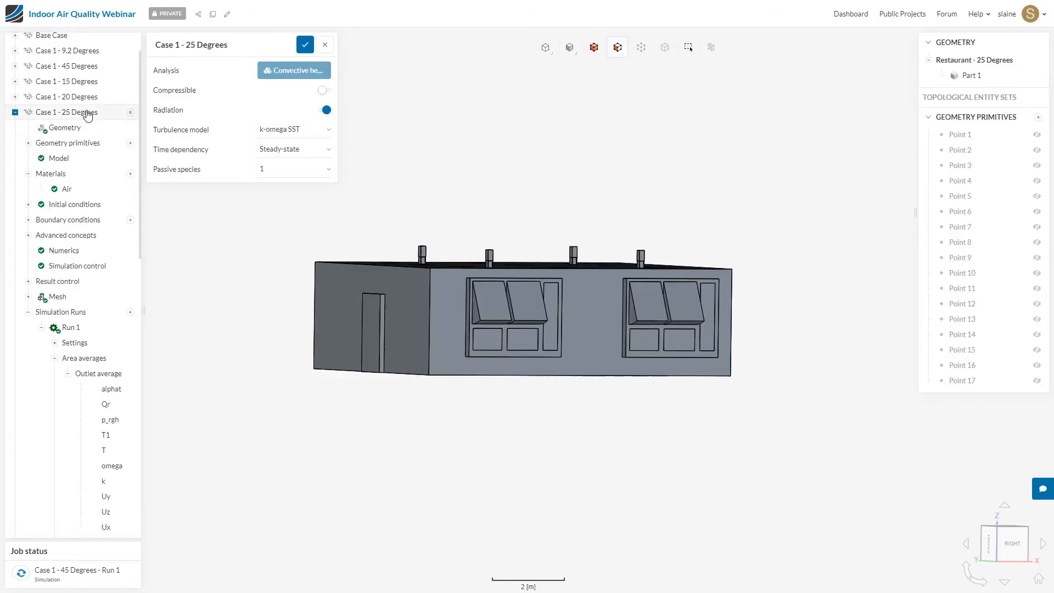
pyautogui.click(84, 330)
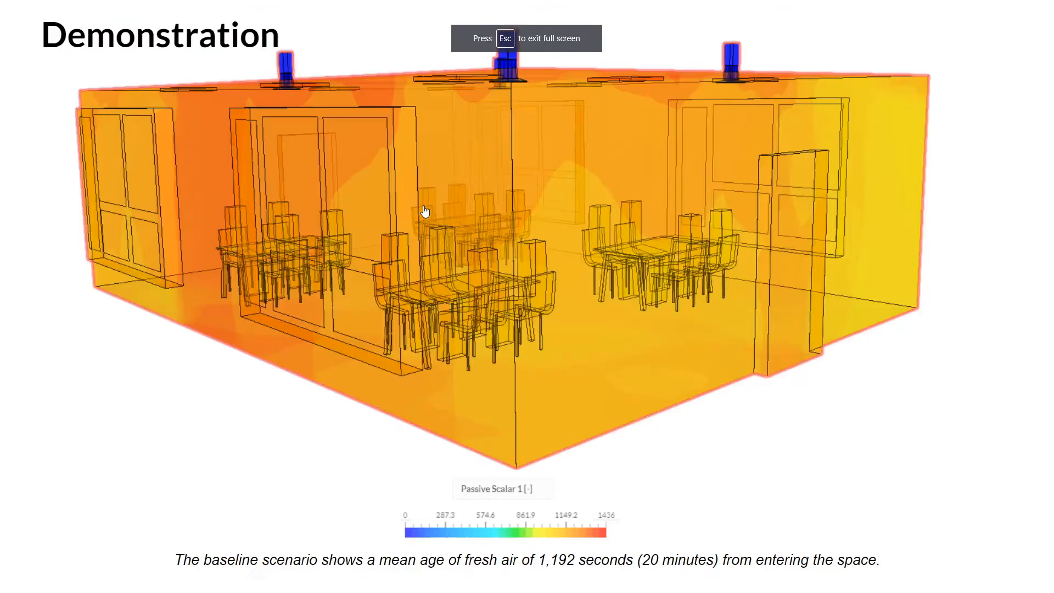
pyautogui.press('Right')
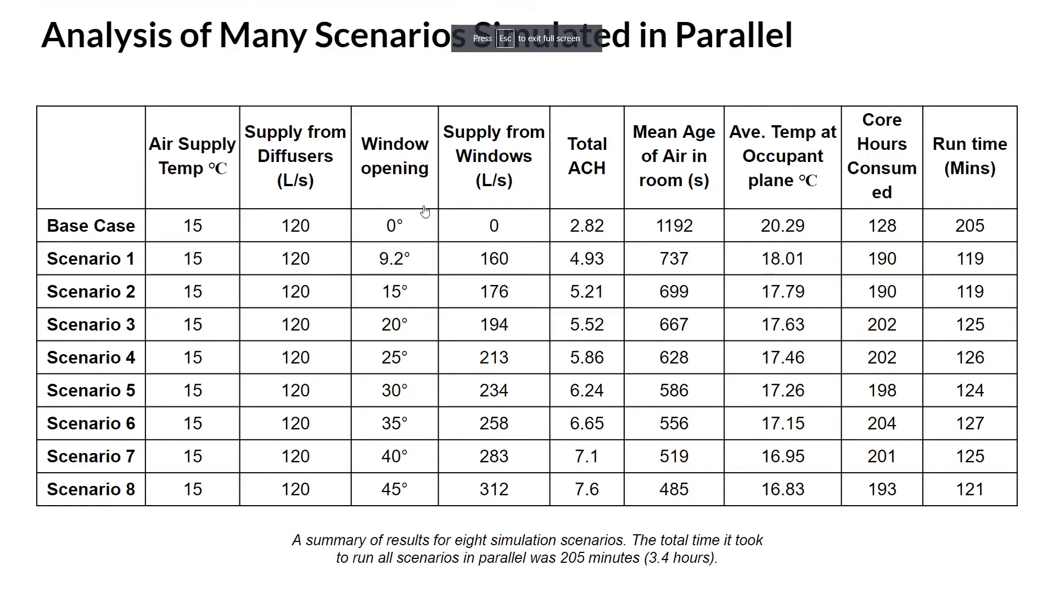